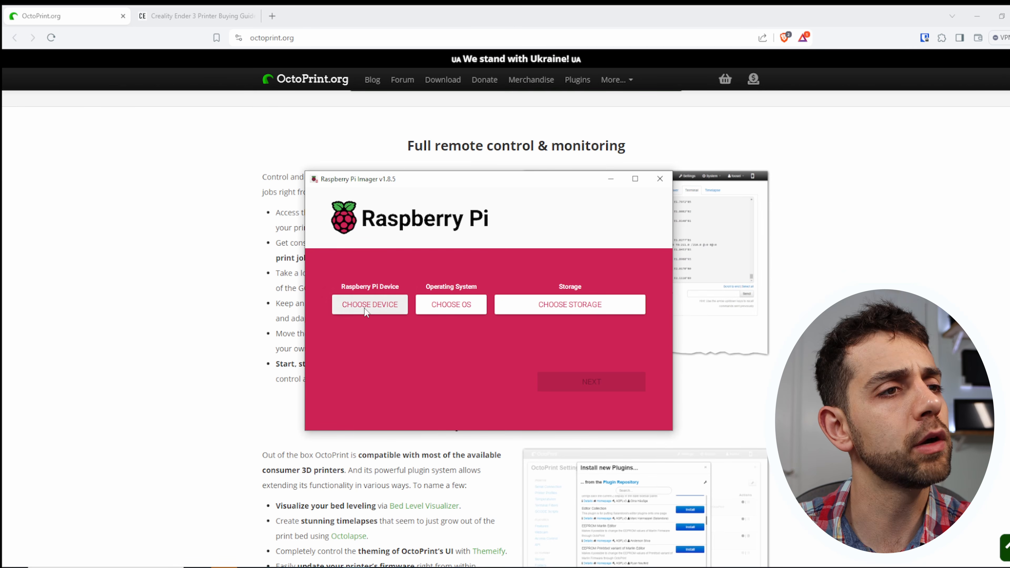
Set Raspberry Pi 3 as the target device.
{"action": "left_click", "coordinate": [369, 305]}
{"action": "scroll", "coordinate": [479, 386], "scroll_direction": "down", "scroll_amount": 2}
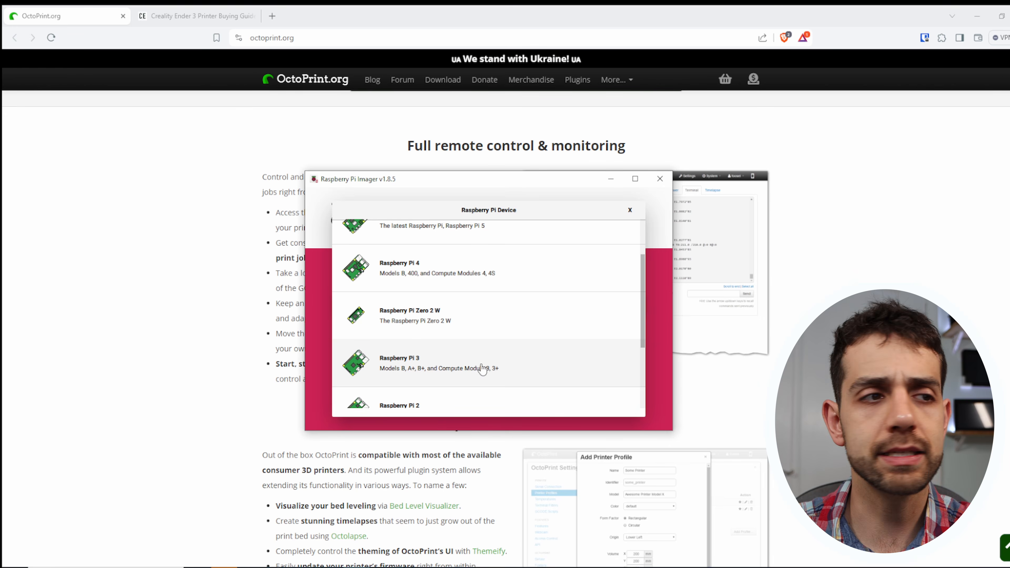
{"action": "left_click", "coordinate": [483, 368]}
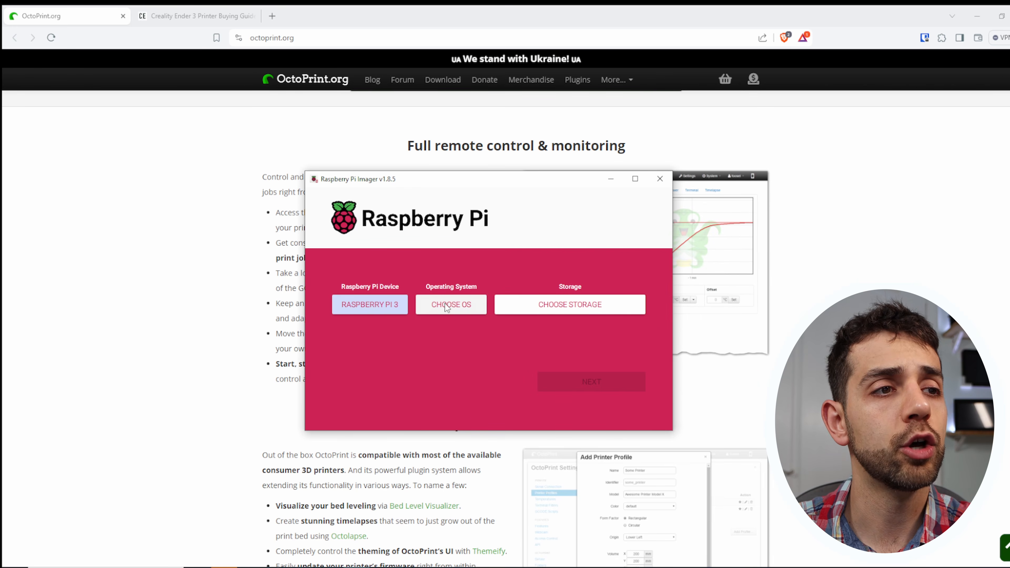
Choose OctoPi (stable) from the 3D printing category of the other specific-purpose operating systems.
{"action": "left_click", "coordinate": [455, 311]}
{"action": "scroll", "coordinate": [398, 398], "scroll_direction": "down", "scroll_amount": 5}
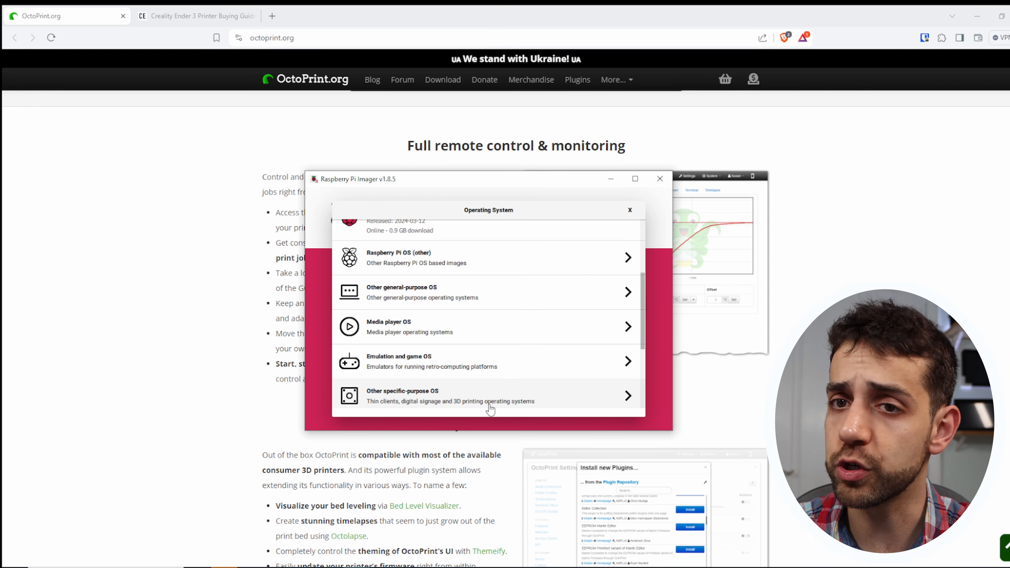
{"action": "left_click", "coordinate": [490, 405]}
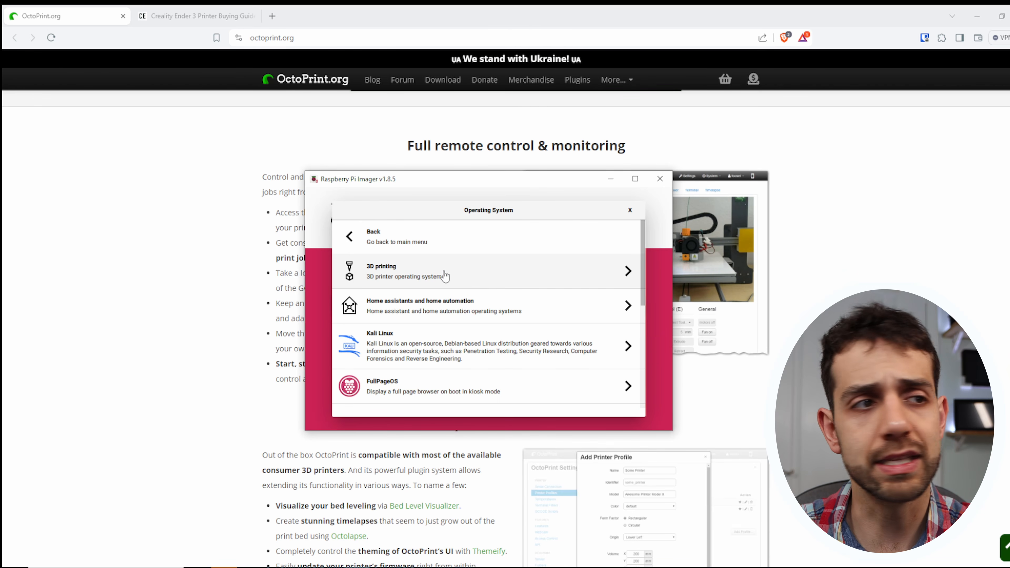
{"action": "left_click", "coordinate": [444, 275]}
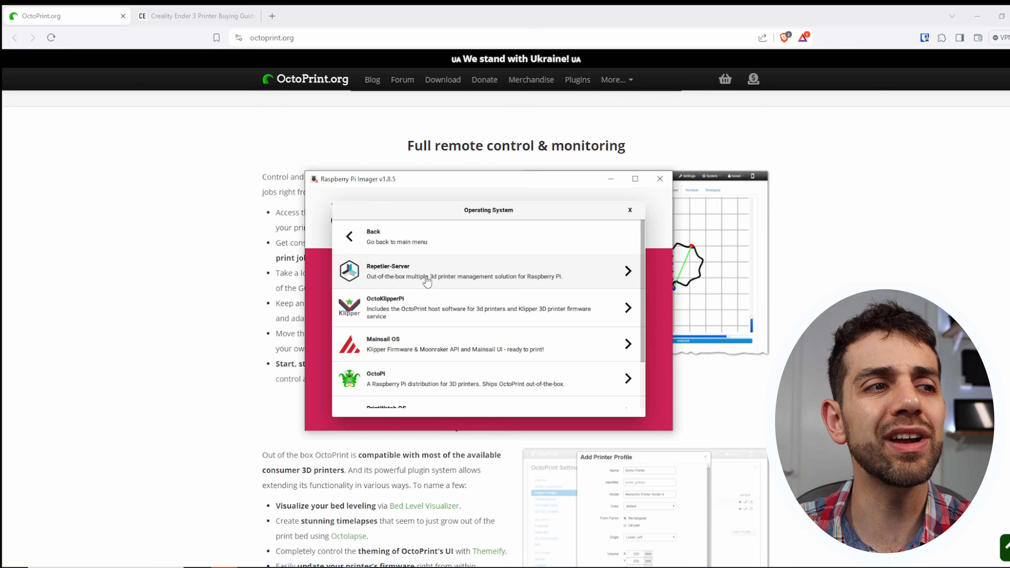
{"action": "scroll", "coordinate": [423, 326], "scroll_direction": "down", "scroll_amount": 2}
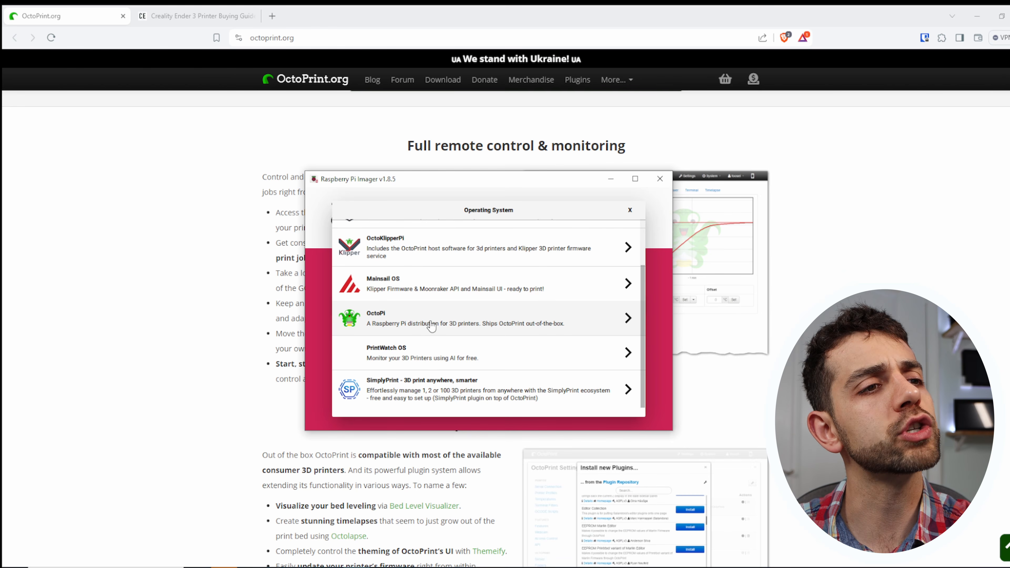
{"action": "left_click", "coordinate": [431, 324]}
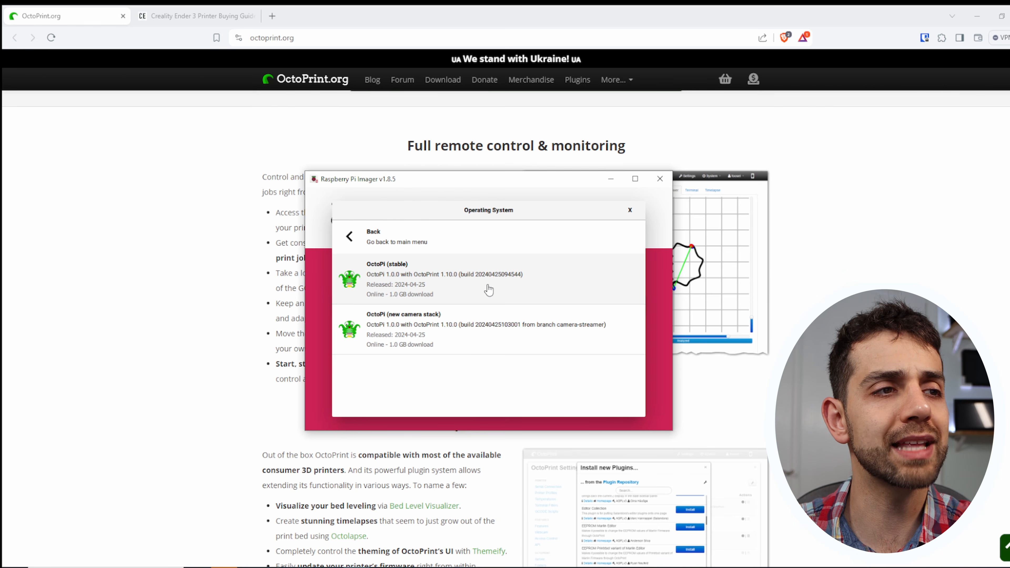
{"action": "left_click", "coordinate": [488, 291]}
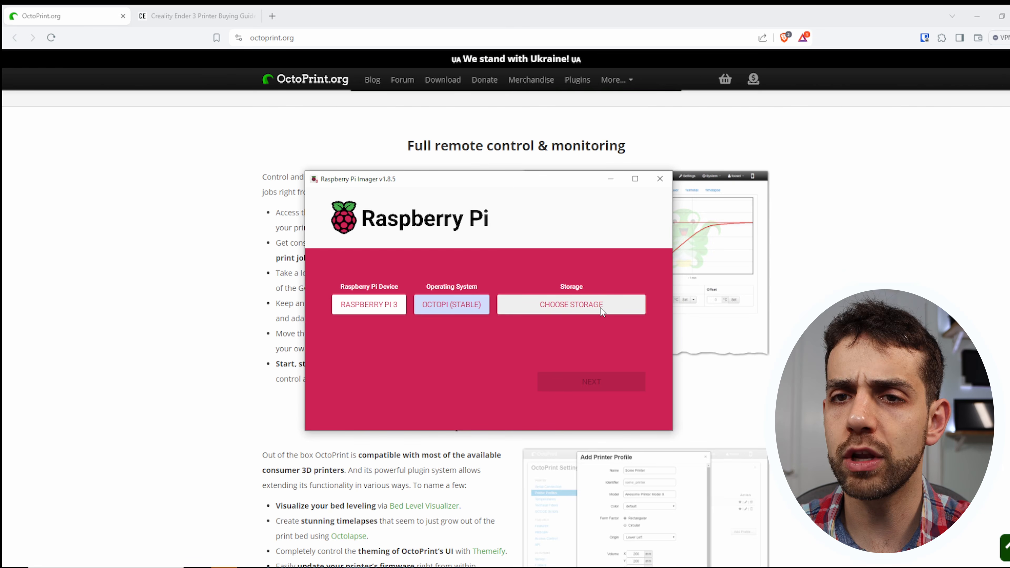
Select the 31.9 GB SDHC Card as the storage and continue to the OS customisation question.
{"action": "left_click", "coordinate": [602, 311]}
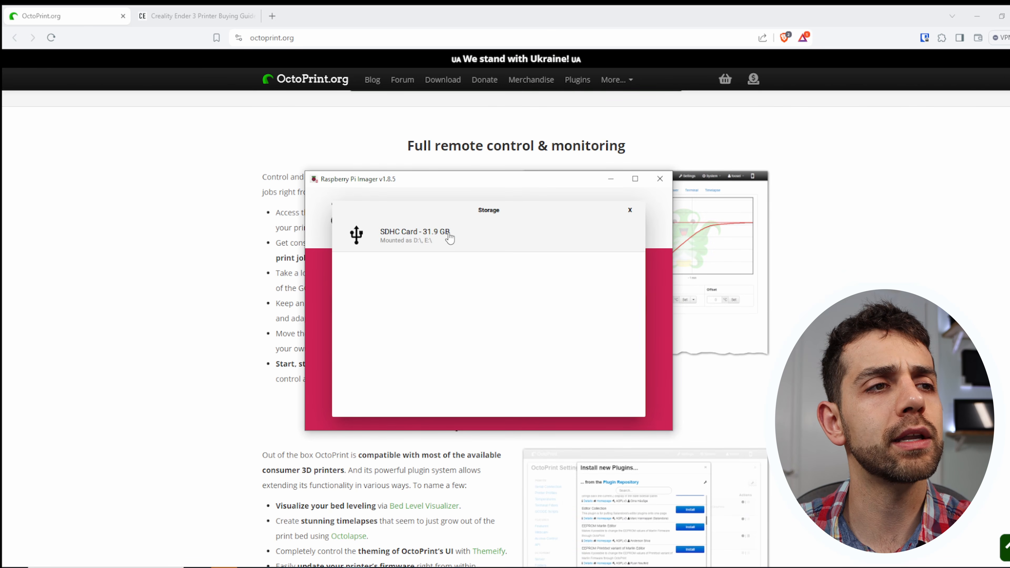
{"action": "left_click", "coordinate": [449, 237]}
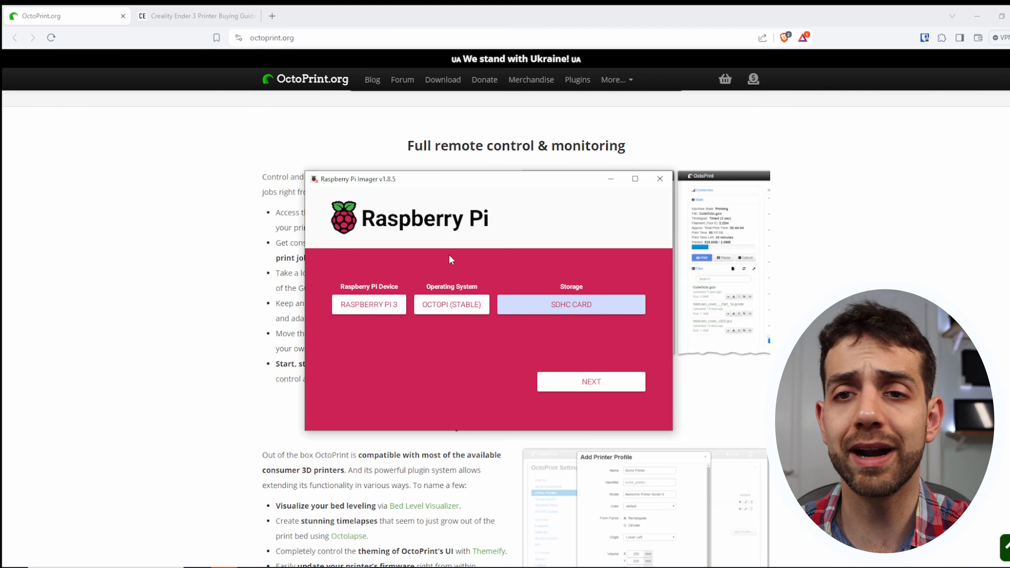
{"action": "left_click", "coordinate": [607, 386]}
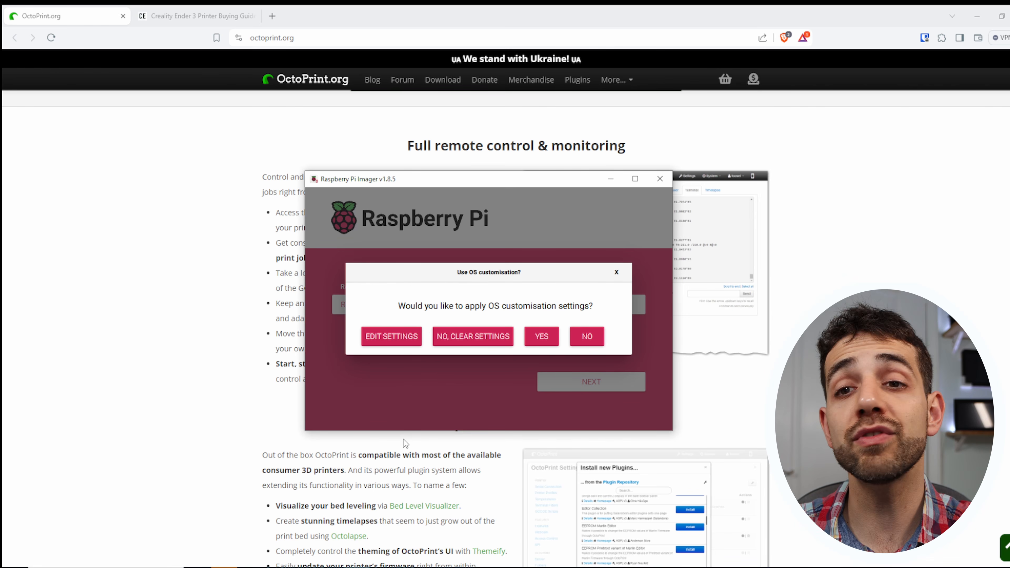
Save the OS customisation with hostname raspberrypi, user credentials, wireless LAN and SSH using password authentication.
{"action": "left_click", "coordinate": [383, 341]}
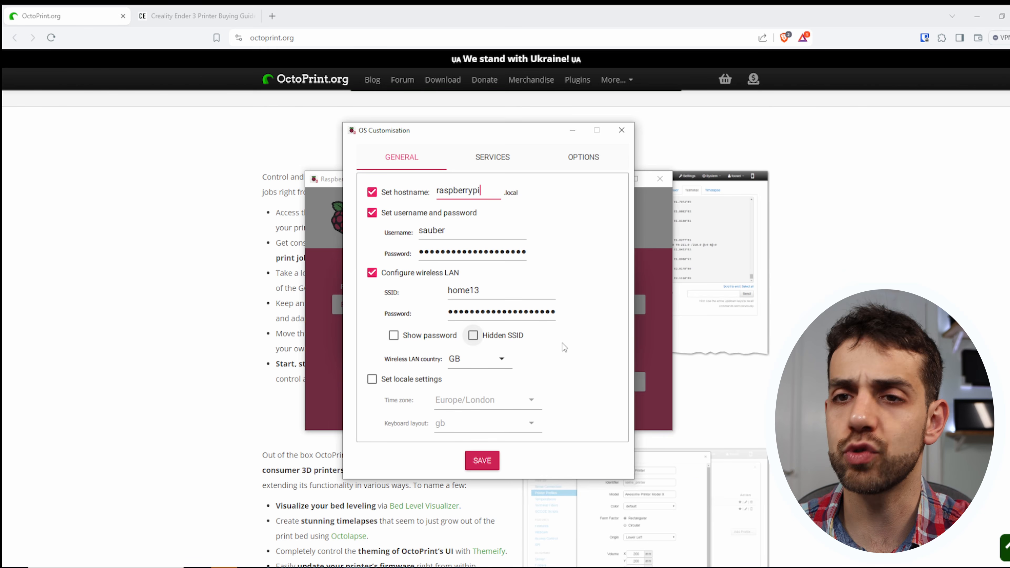
{"action": "left_click", "coordinate": [498, 164]}
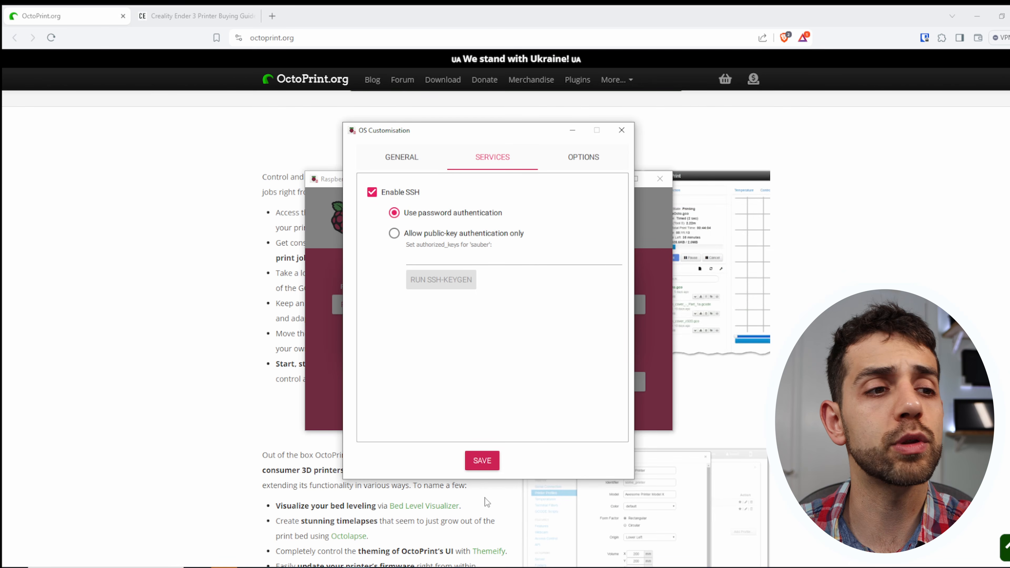
{"action": "left_click", "coordinate": [482, 460]}
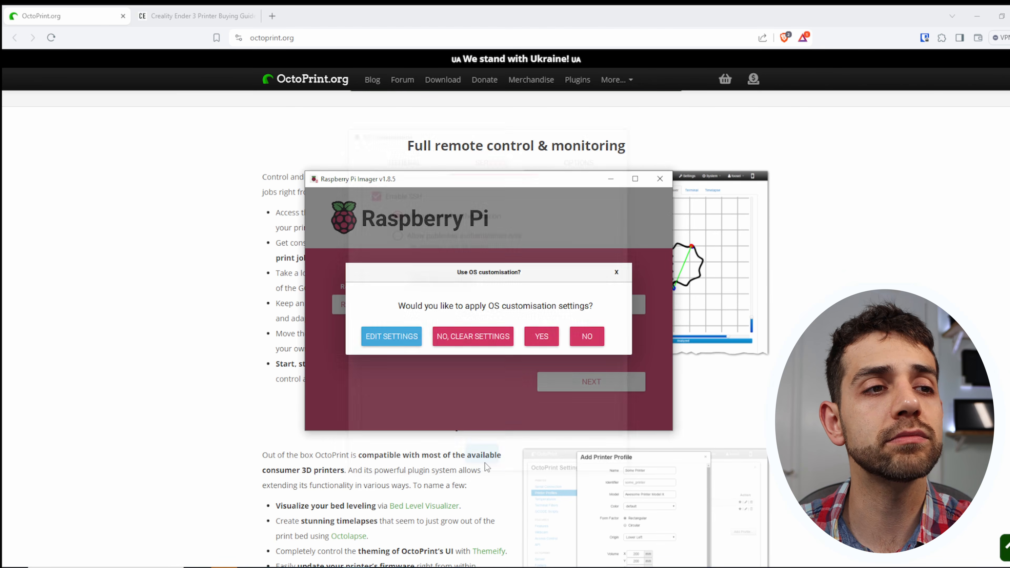
Apply the OS customisation settings and confirm erasing the SDHC Card to start writing the image.
{"action": "left_click", "coordinate": [542, 337]}
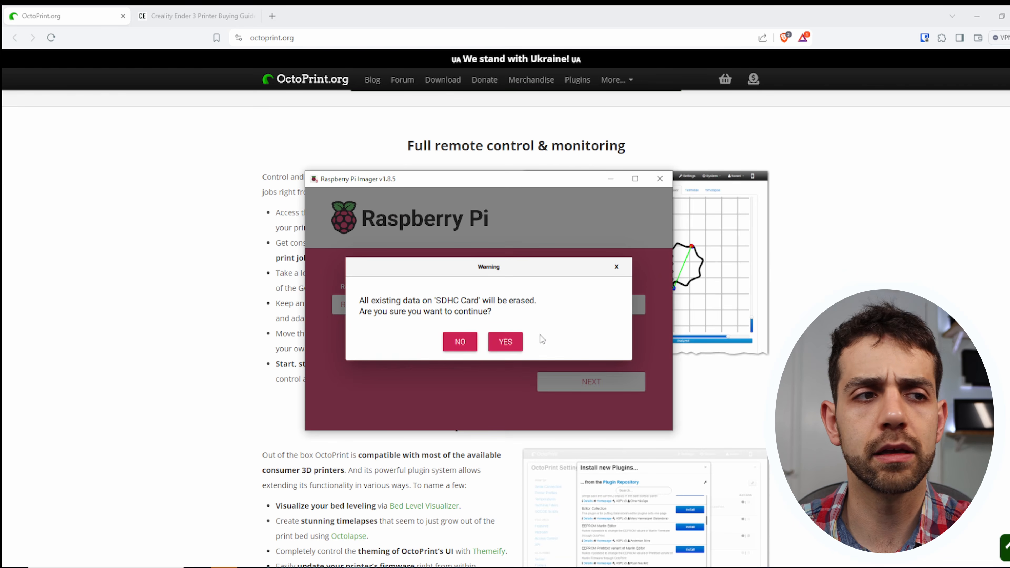
{"action": "left_click", "coordinate": [509, 342]}
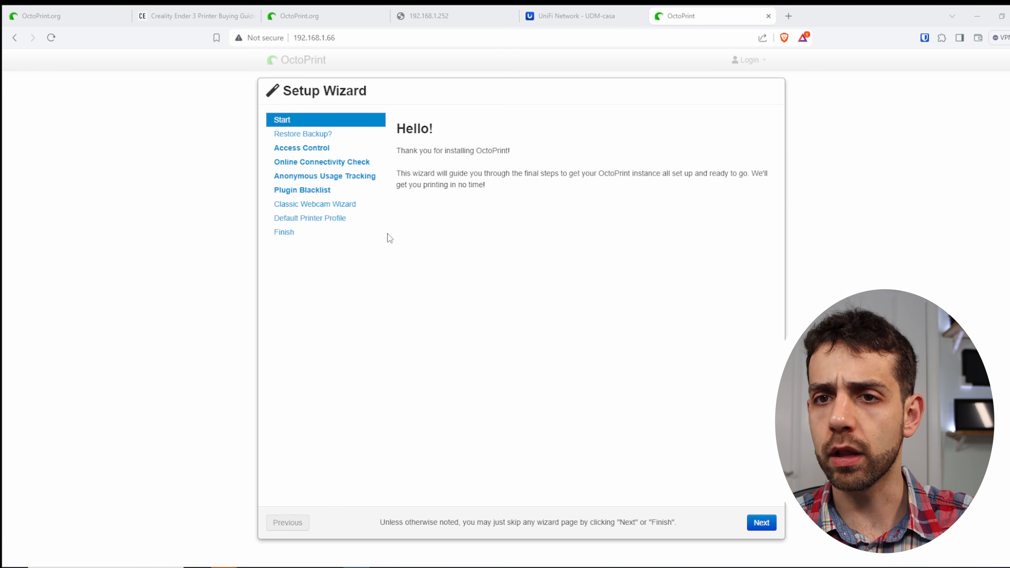
Skip the backup restore in the OctoPrint setup wizard and create the administrator account with its username and confirmed password, without storing it in the browser.
{"action": "left_click", "coordinate": [760, 524]}
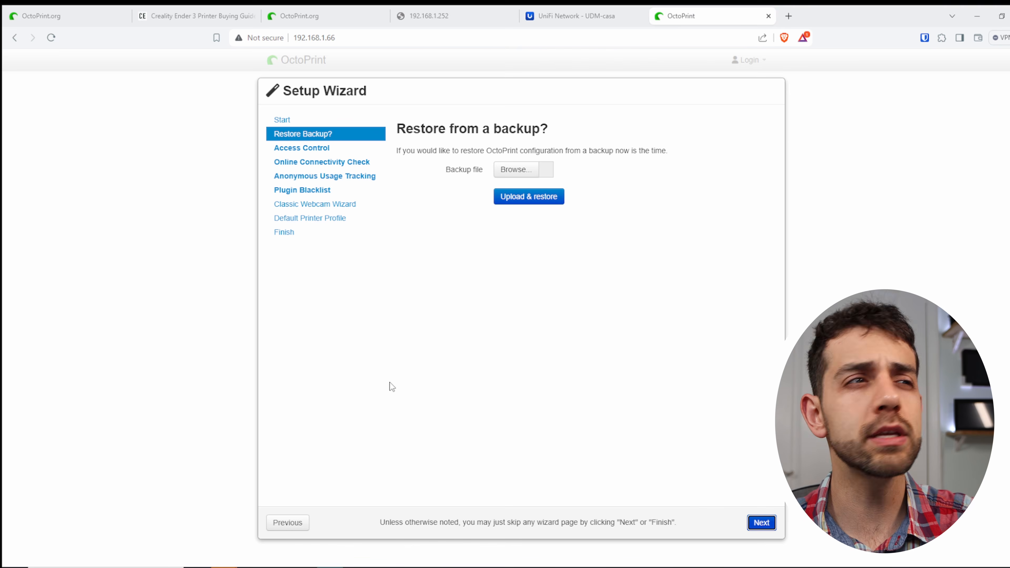
{"action": "left_click", "coordinate": [761, 523]}
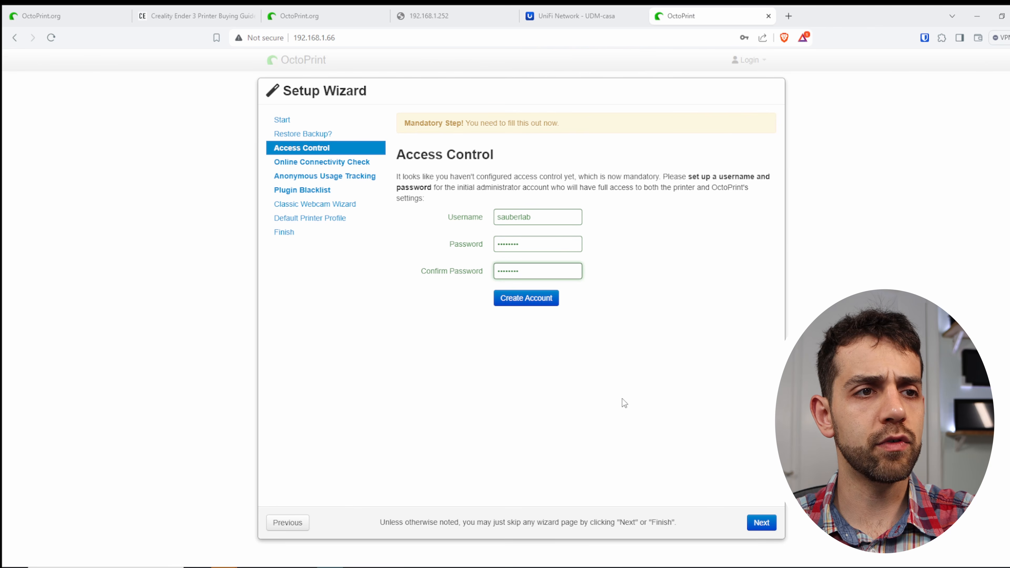
{"action": "left_click", "coordinate": [539, 299]}
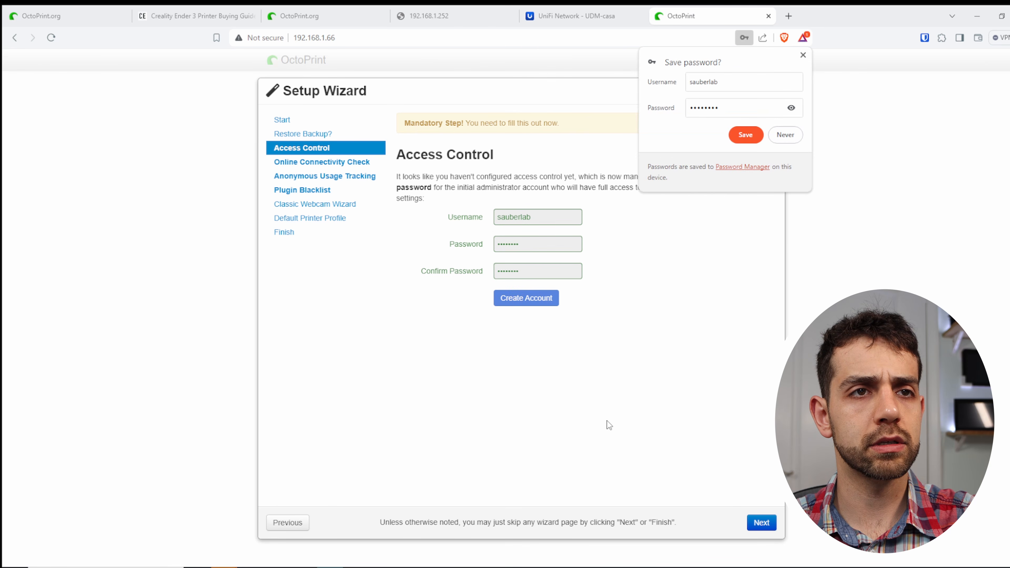
{"action": "left_click", "coordinate": [803, 55]}
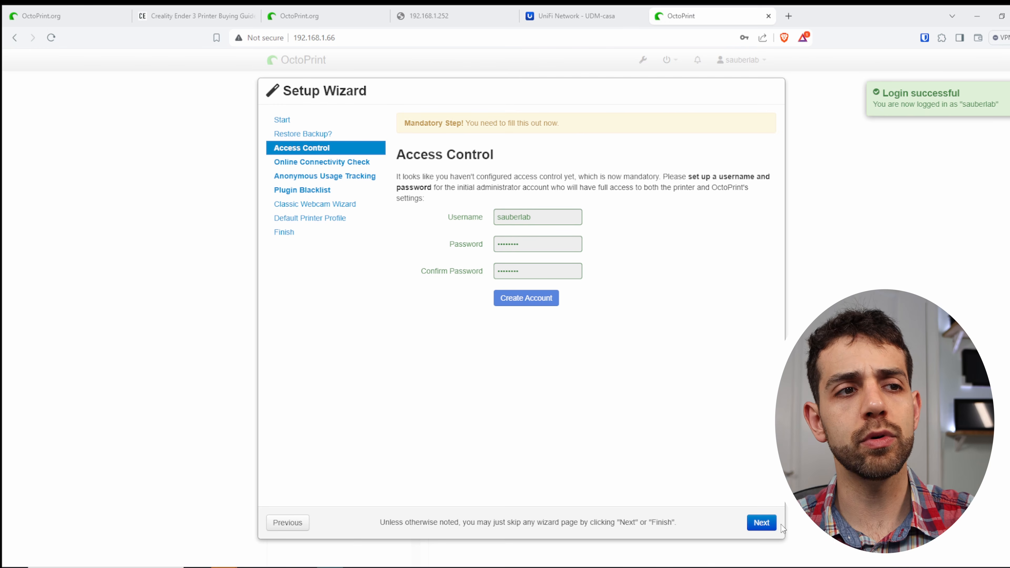
{"action": "left_click", "coordinate": [761, 525]}
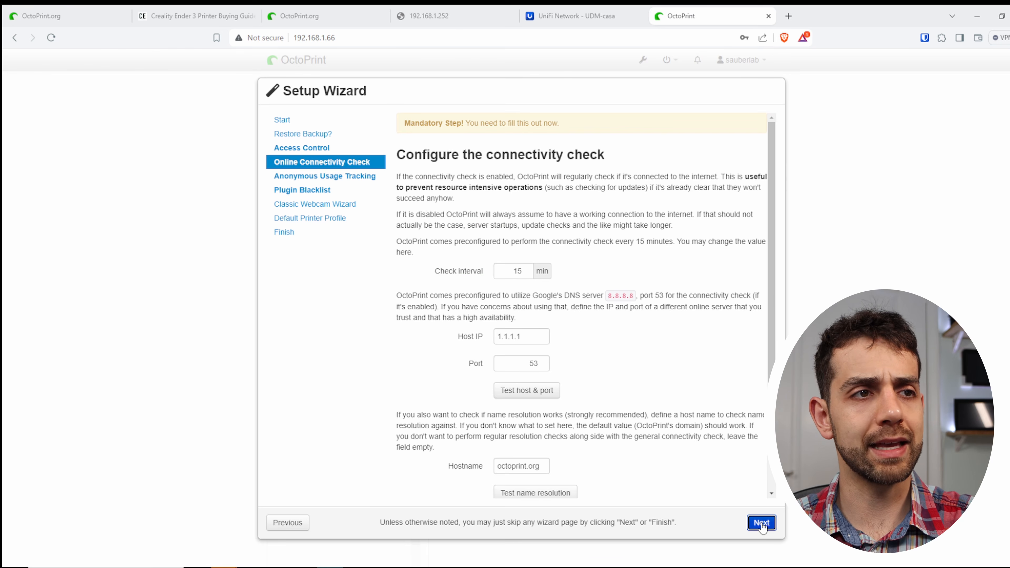
Test the connectivity check against host 1.1.1.1 on port 53 and the name resolution of octoprint.org, and continue the wizard.
{"action": "left_click_drag", "start_coordinate": [424, 158], "coordinate": [574, 157]}
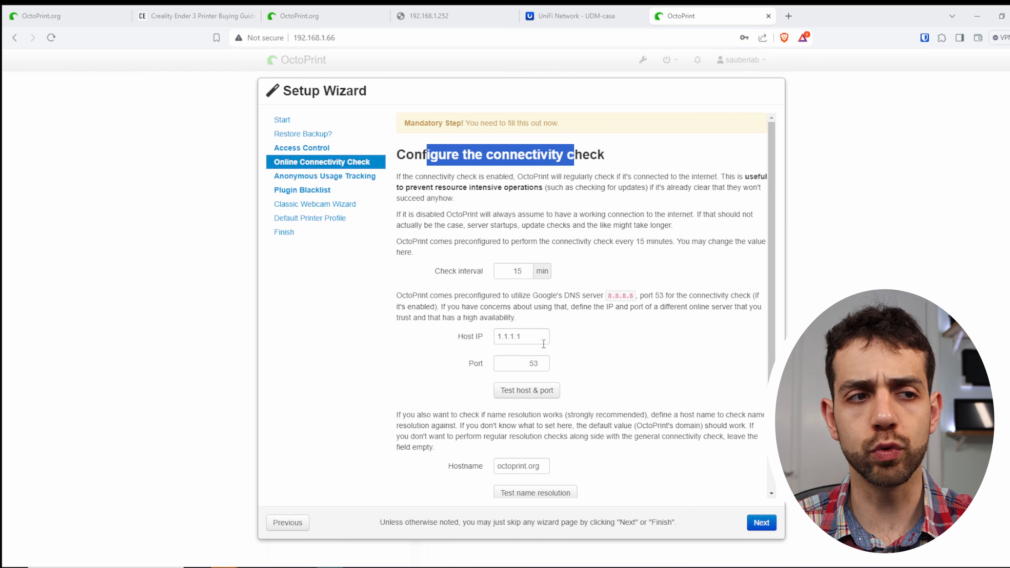
{"action": "left_click", "coordinate": [538, 398]}
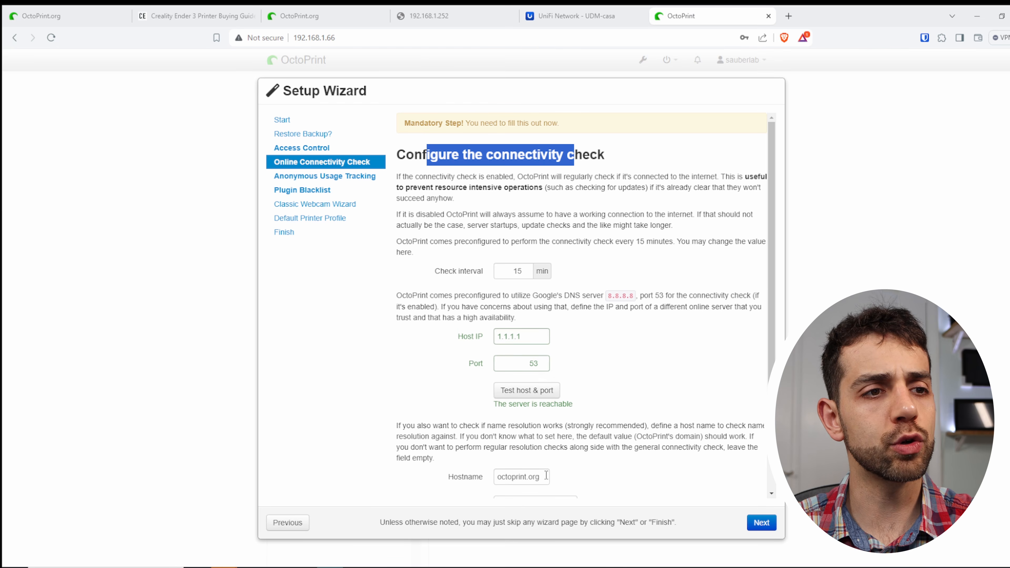
{"action": "left_click_drag", "start_coordinate": [495, 404], "coordinate": [588, 403]}
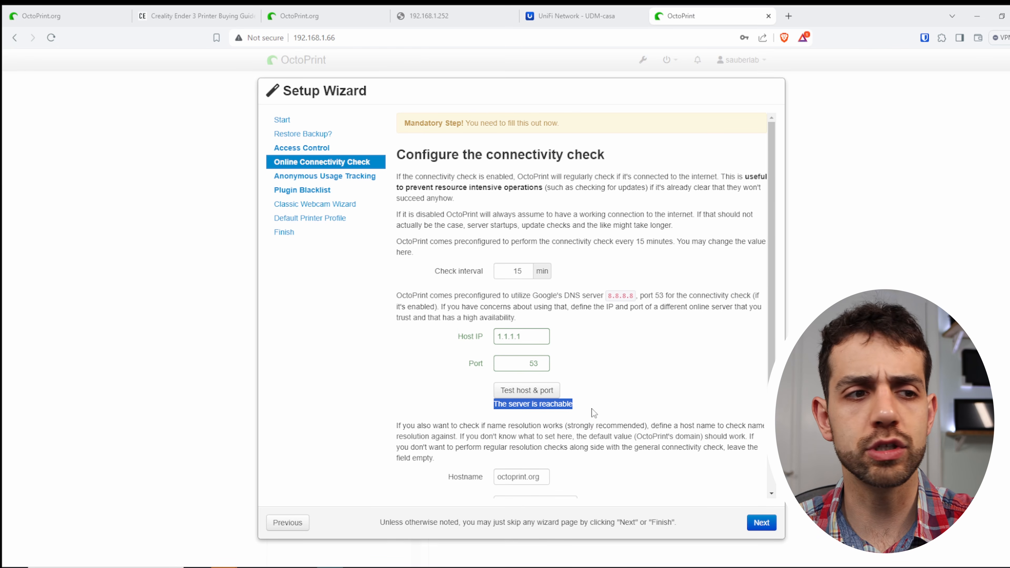
{"action": "scroll", "coordinate": [577, 445], "scroll_direction": "down", "scroll_amount": 1}
{"action": "left_click", "coordinate": [575, 449]}
{"action": "scroll", "coordinate": [565, 449], "scroll_direction": "down", "scroll_amount": 1}
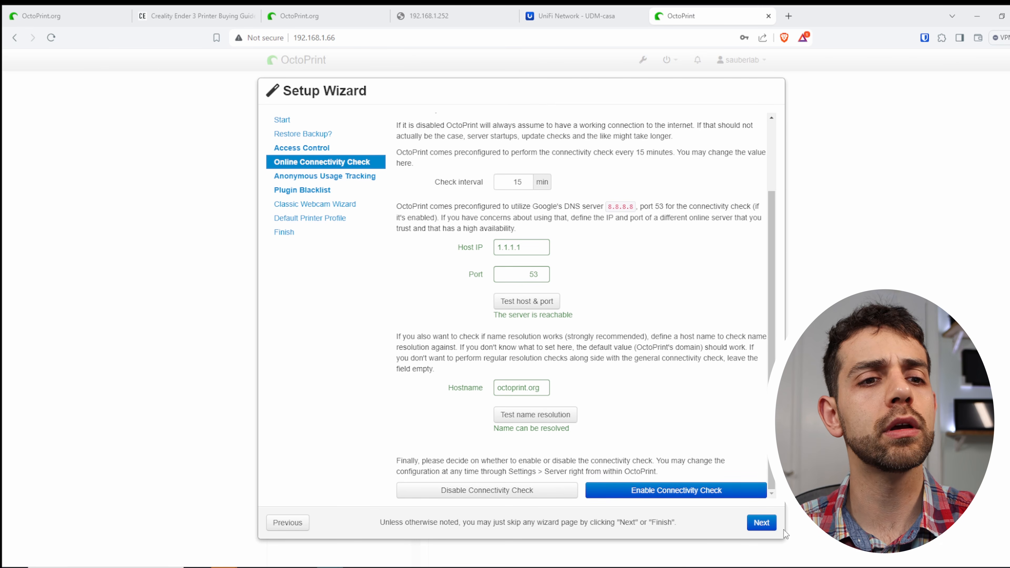
{"action": "left_click", "coordinate": [761, 522]}
Enable anonymous usage tracking and disable plugin blacklist processing in the setup wizard.
{"action": "left_click_drag", "start_coordinate": [442, 154], "coordinate": [636, 153]}
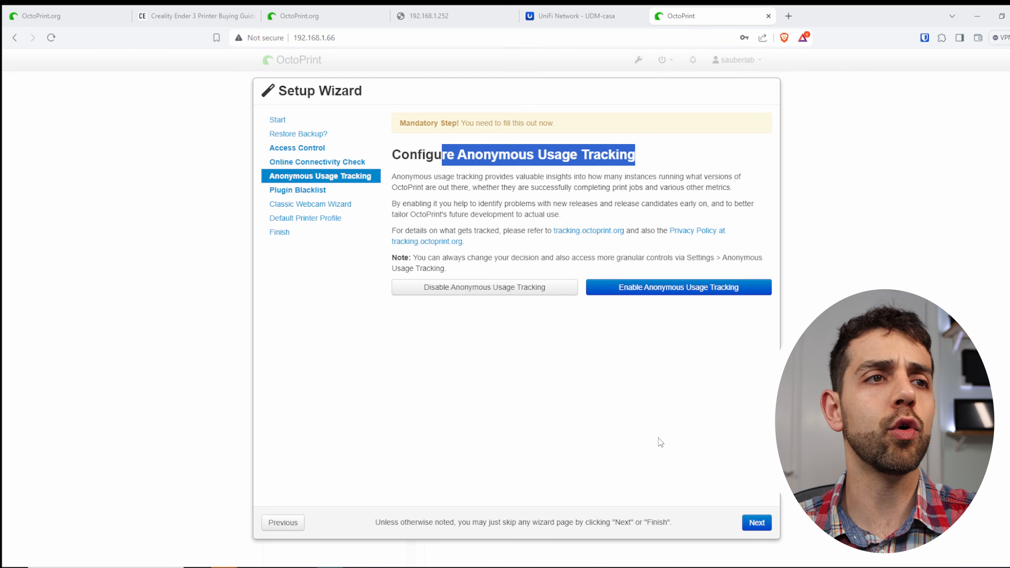
{"action": "left_click", "coordinate": [689, 292]}
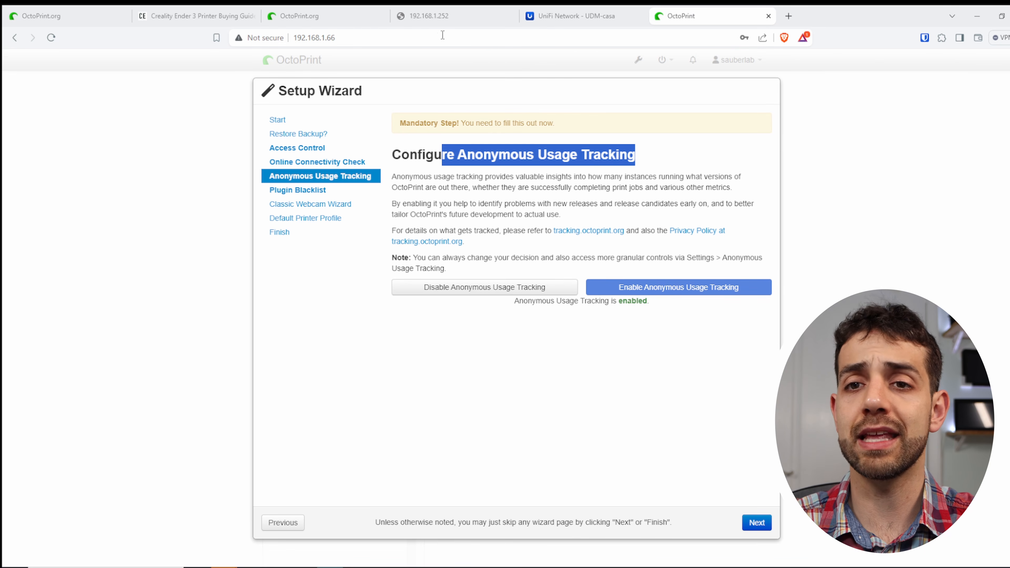
{"action": "left_click", "coordinate": [754, 523]}
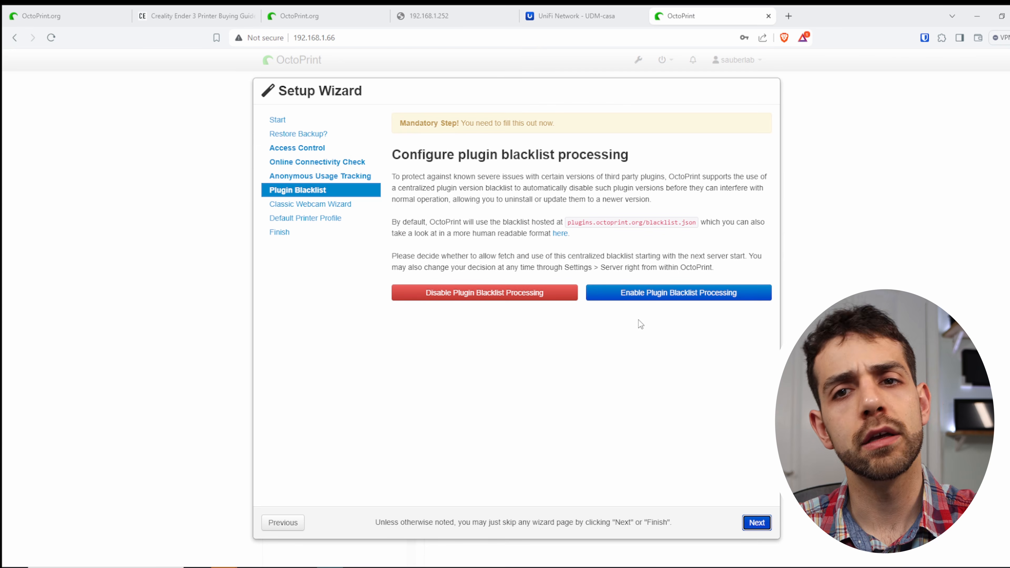
{"action": "left_click", "coordinate": [442, 303]}
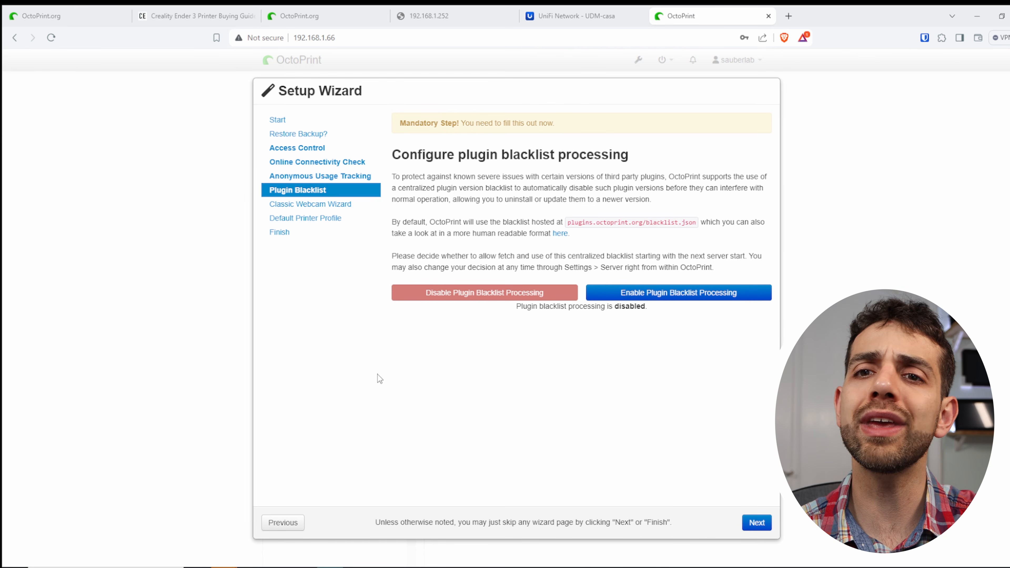
{"action": "left_click", "coordinate": [755, 523]}
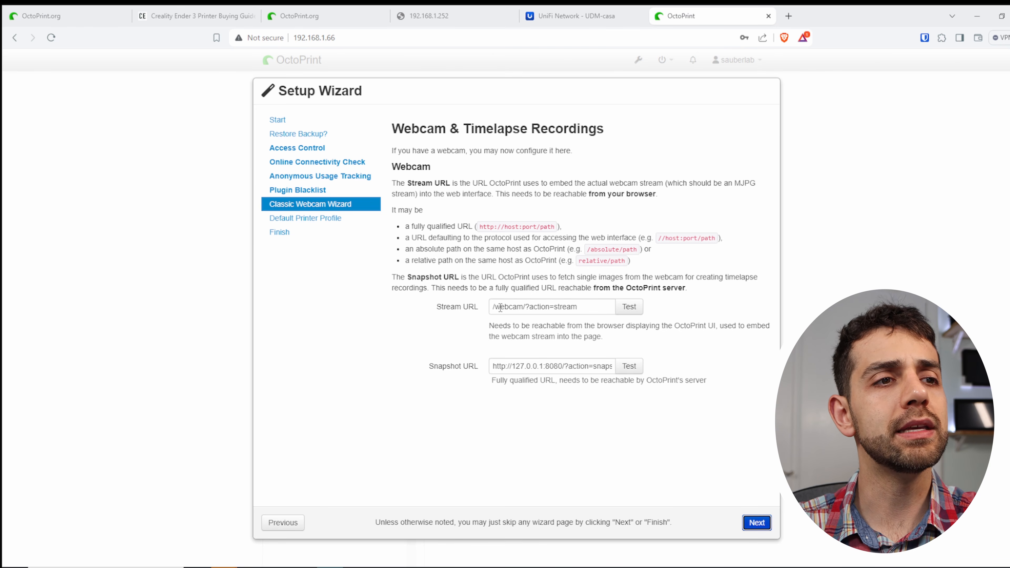
Test the webcam's stream URL and snapshot URL in the classic webcam settings.
{"action": "left_click", "coordinate": [632, 309]}
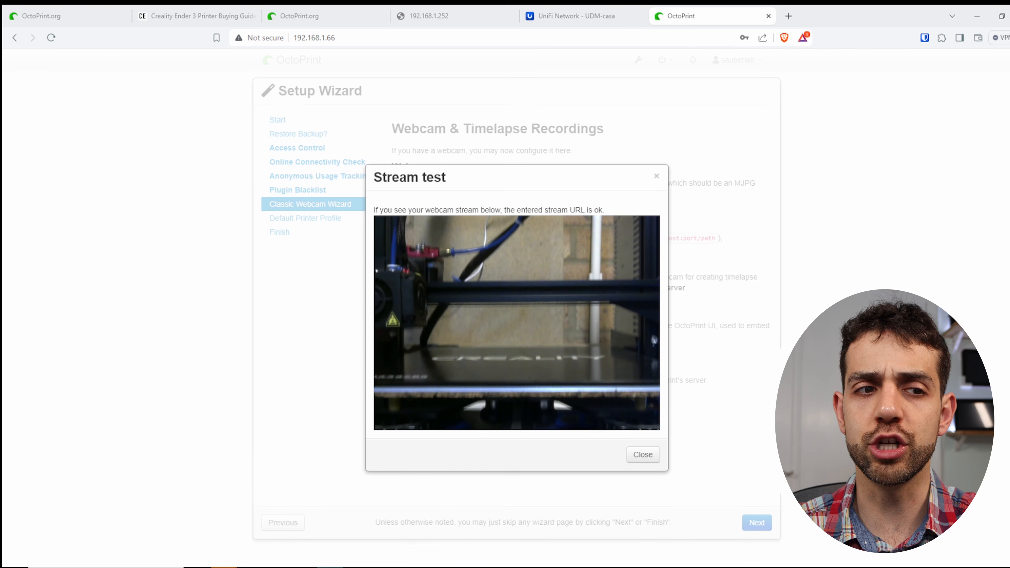
{"action": "left_click", "coordinate": [643, 455]}
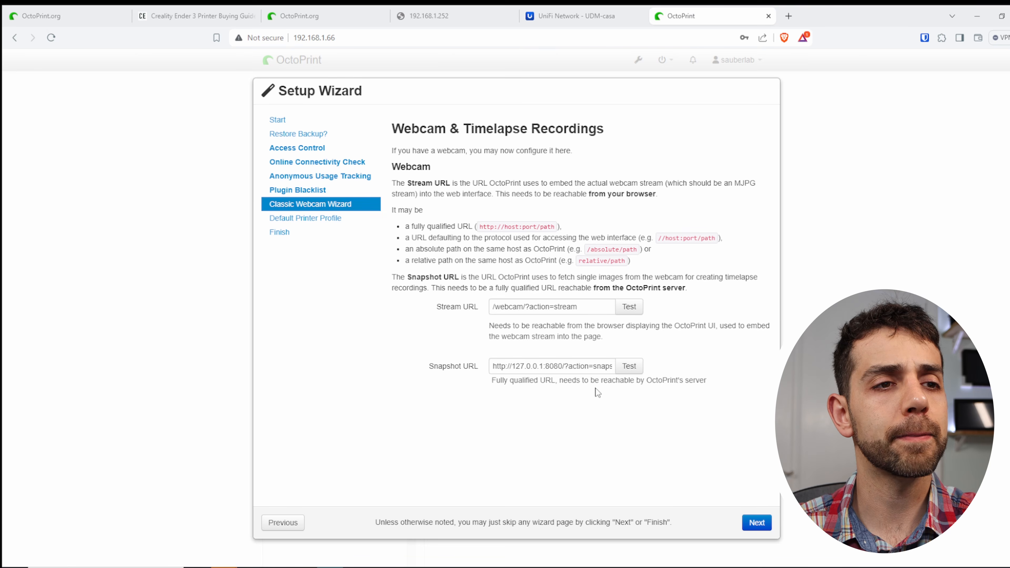
{"action": "left_click", "coordinate": [629, 366]}
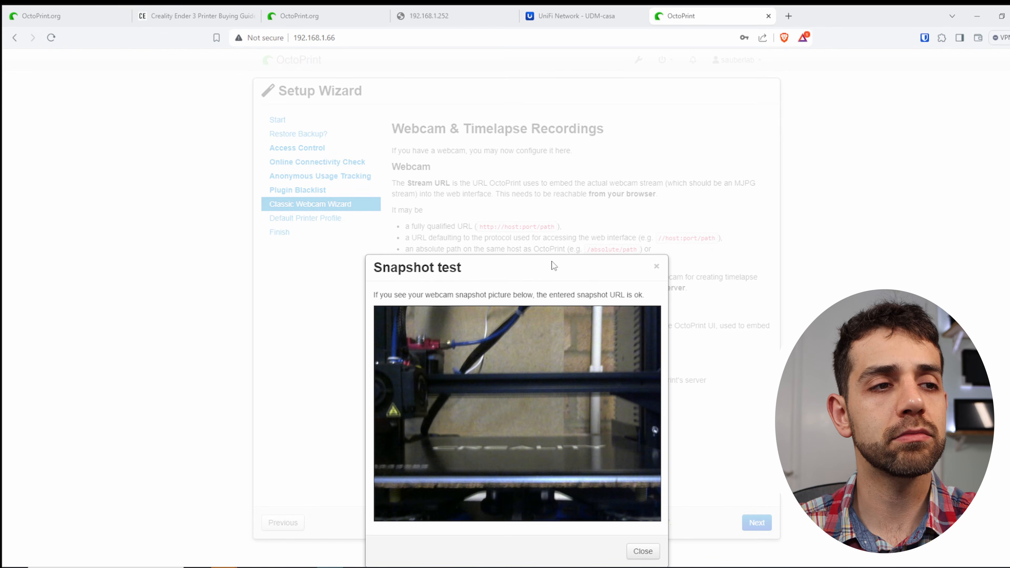
{"action": "left_click_drag", "start_coordinate": [520, 281], "coordinate": [516, 218]}
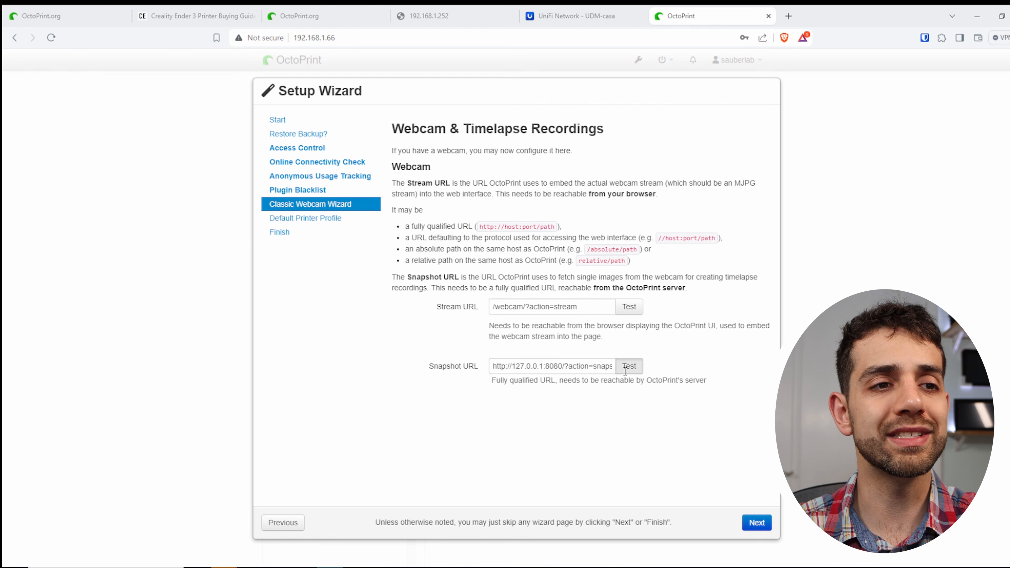
{"action": "left_click", "coordinate": [626, 367]}
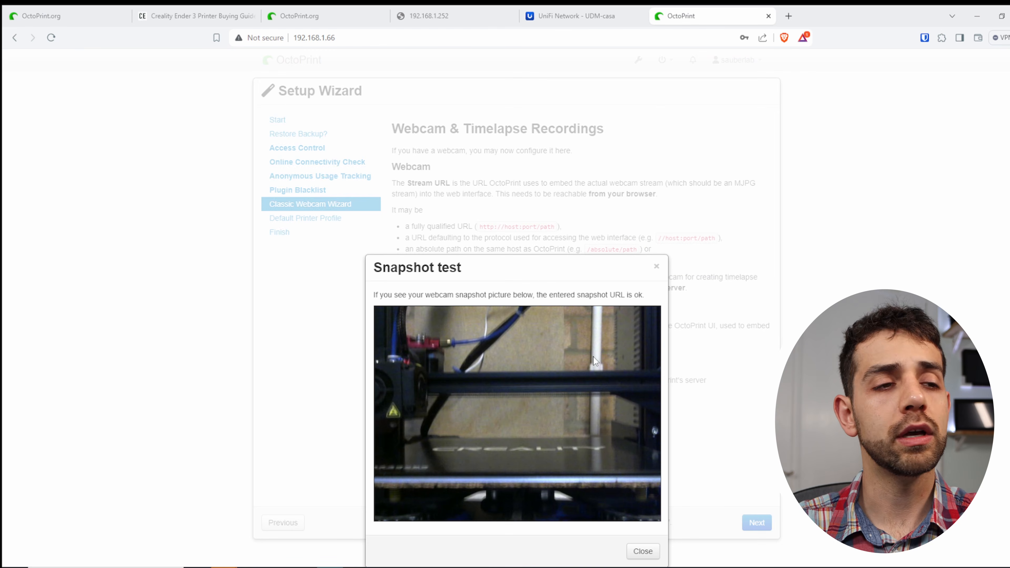
Close the snapshot test, continue to the default printer profile, and keep a rectangular print bed with its origin at Lower Left.
{"action": "left_click", "coordinate": [655, 267]}
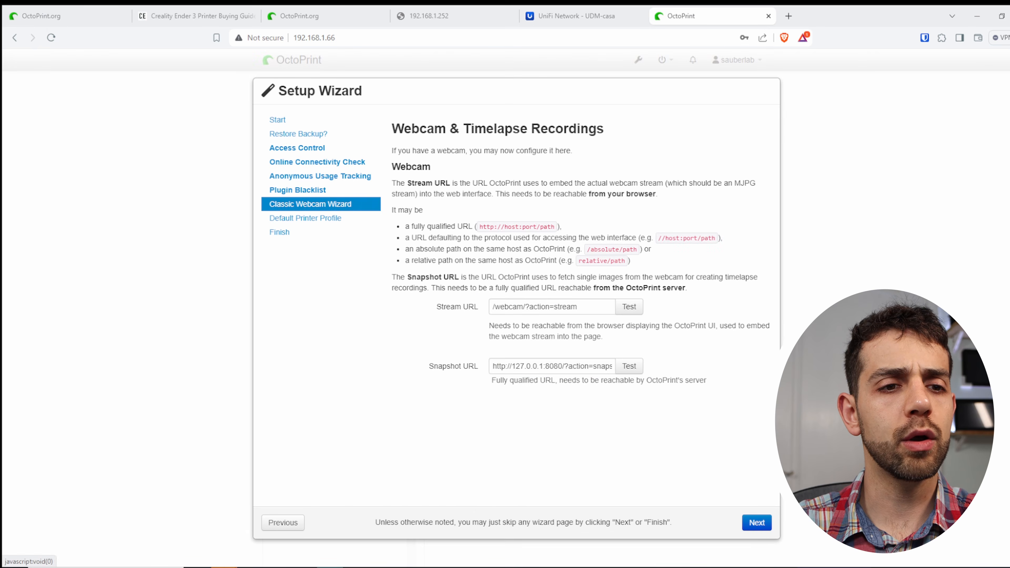
{"action": "left_click", "coordinate": [757, 522]}
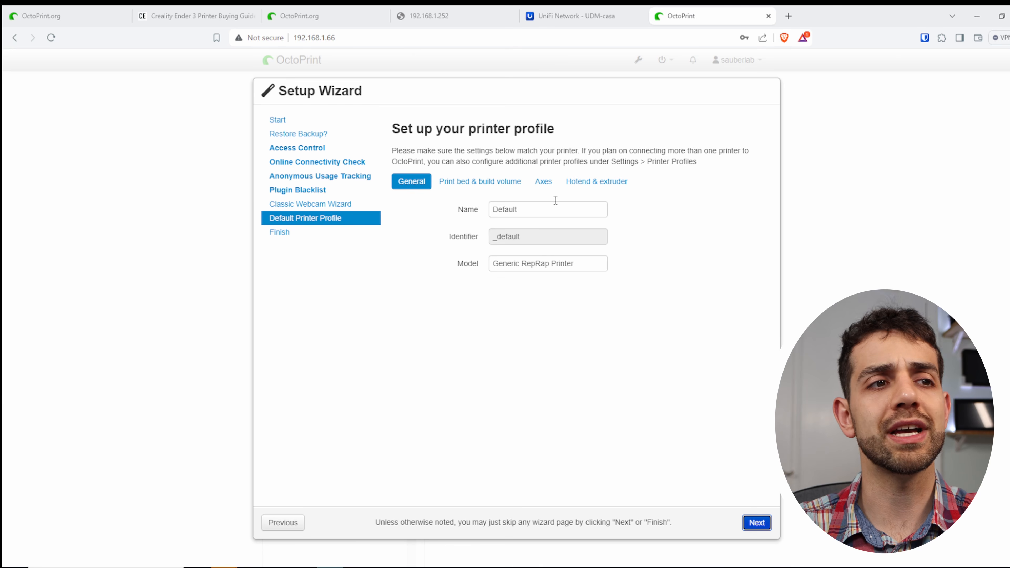
{"action": "left_click", "coordinate": [497, 187]}
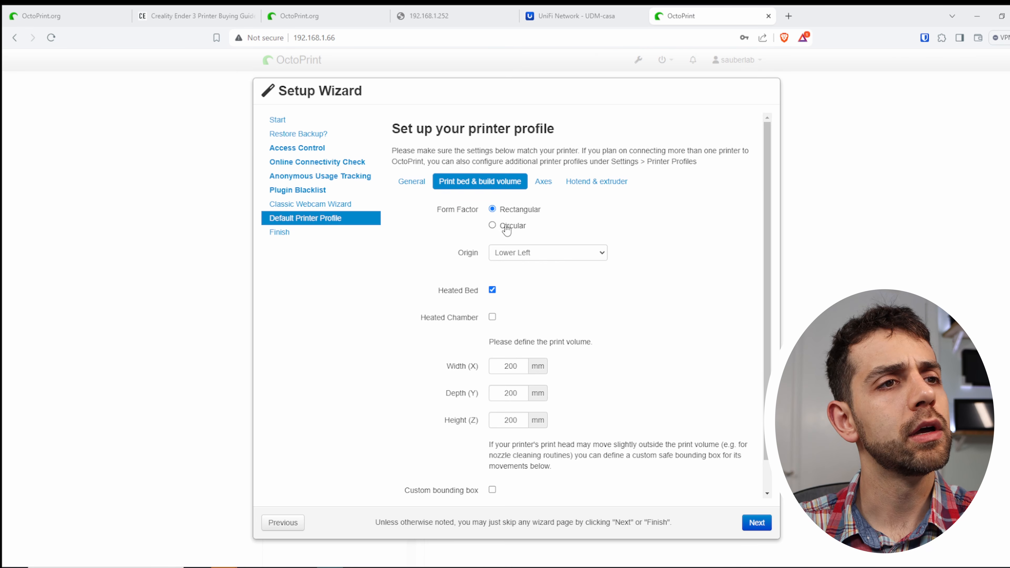
{"action": "left_click", "coordinate": [558, 255]}
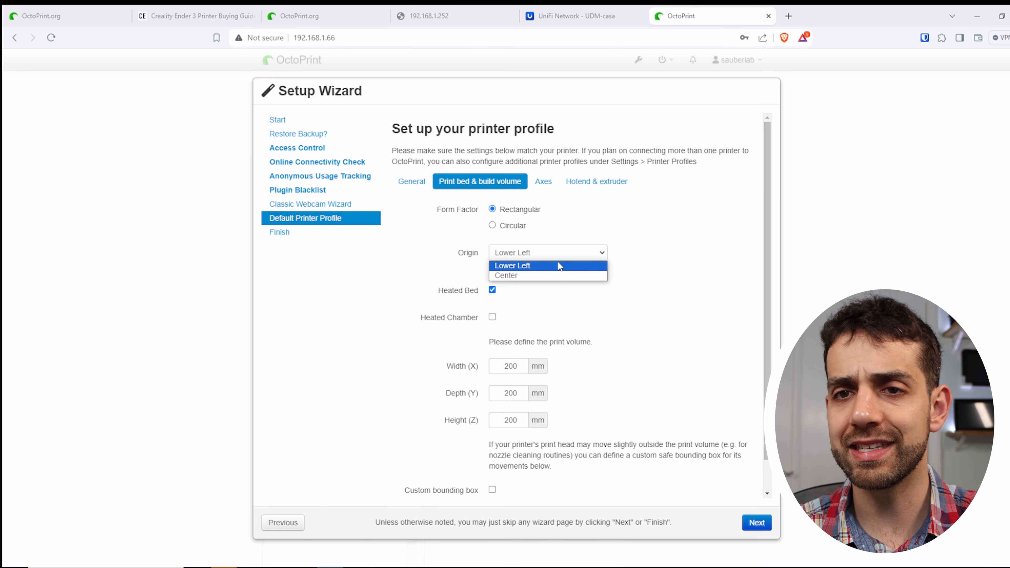
{"action": "left_click", "coordinate": [611, 408]}
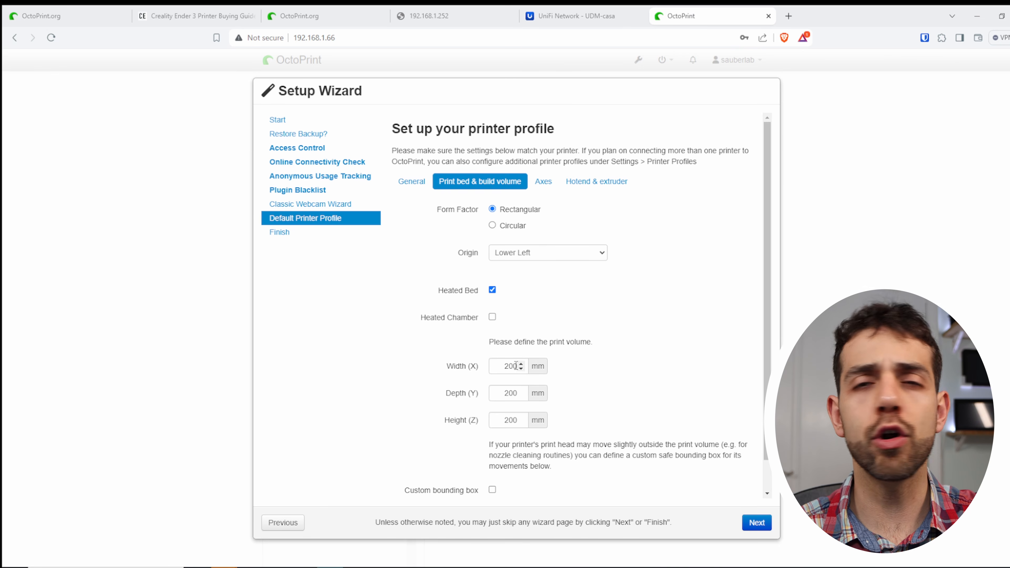
Check the Ender 3 build volume in the Creality buying guide and set the print volume to 220 × 220 × 250 mm.
{"action": "left_click", "coordinate": [218, 11]}
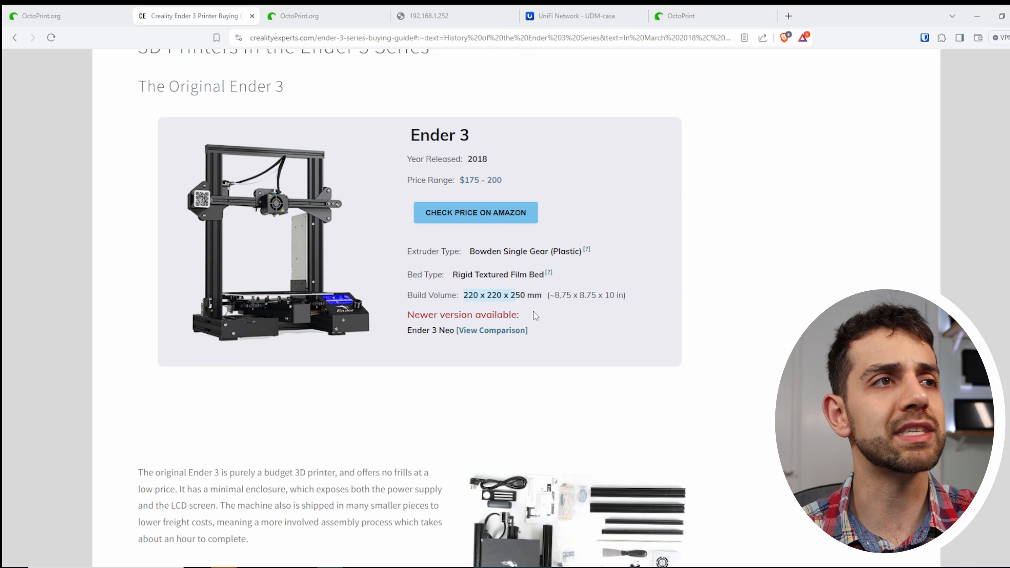
{"action": "left_click", "coordinate": [689, 11]}
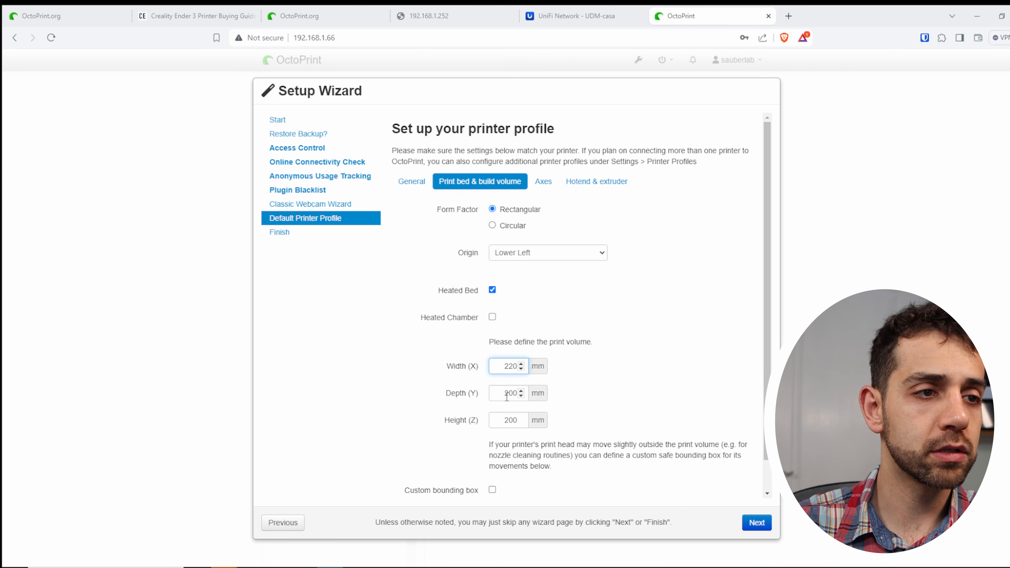
{"action": "left_click", "coordinate": [511, 421]}
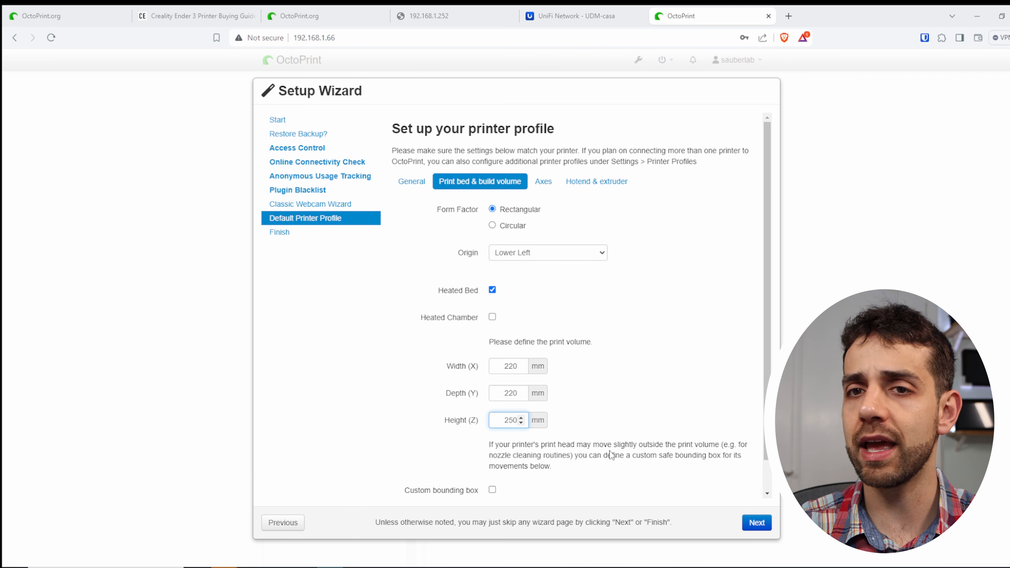
{"action": "scroll", "coordinate": [610, 451], "scroll_direction": "down", "scroll_amount": 1}
{"action": "scroll", "coordinate": [618, 459], "scroll_direction": "up", "scroll_amount": 1}
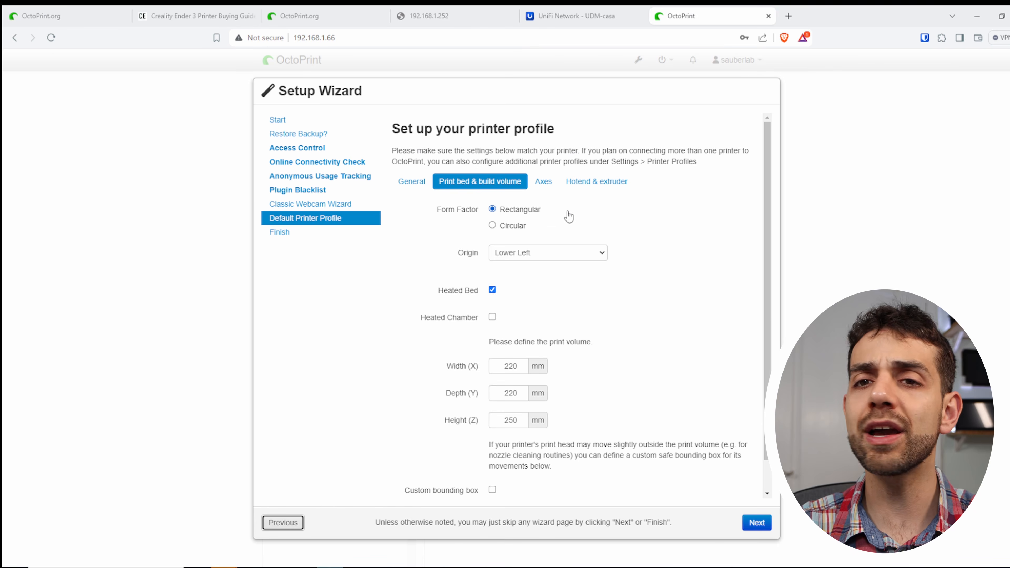
Review the printer profile's axes and hotend and extruder settings, accept them, and continue to the wizard's final page.
{"action": "left_click", "coordinate": [542, 182]}
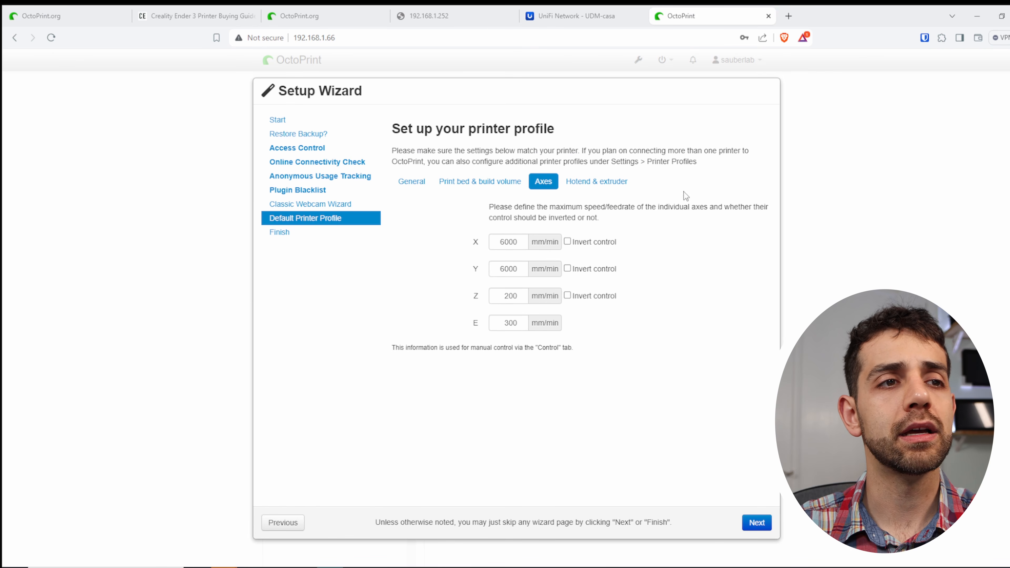
{"action": "left_click", "coordinate": [602, 184]}
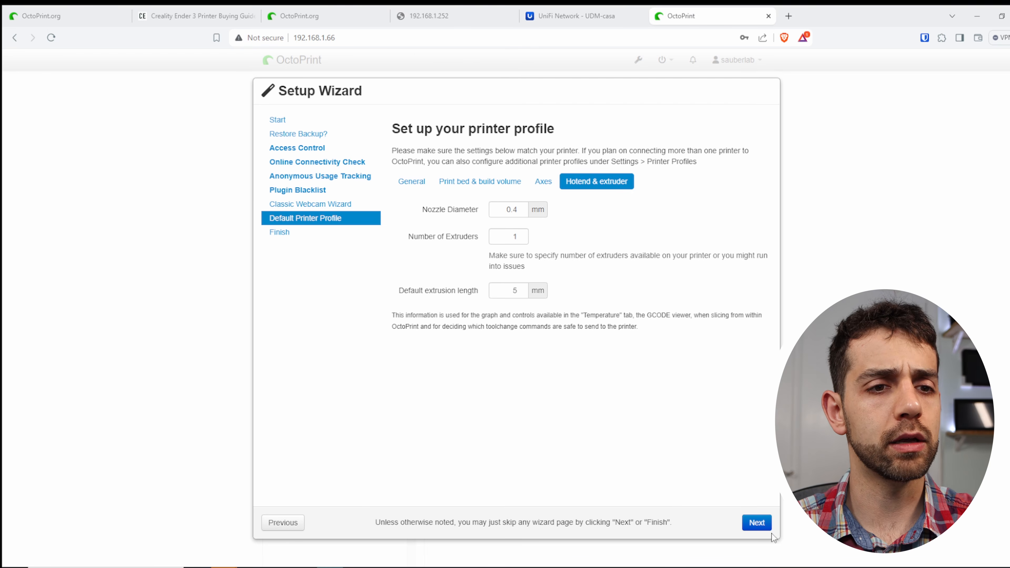
{"action": "left_click", "coordinate": [756, 522]}
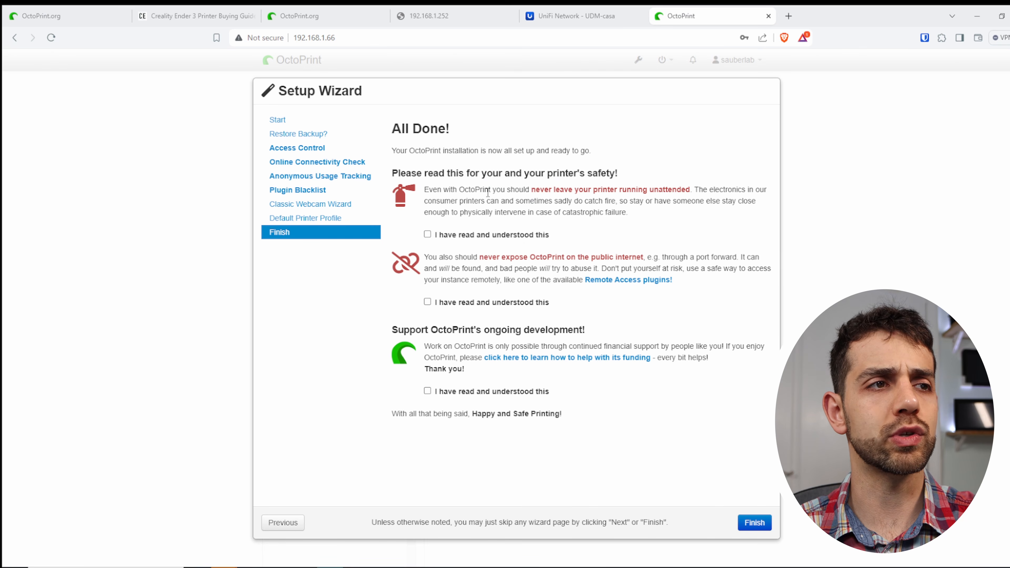
Acknowledge the two safety notices and the development support notice, and finish the setup wizard.
{"action": "left_click_drag", "start_coordinate": [469, 174], "coordinate": [622, 176]}
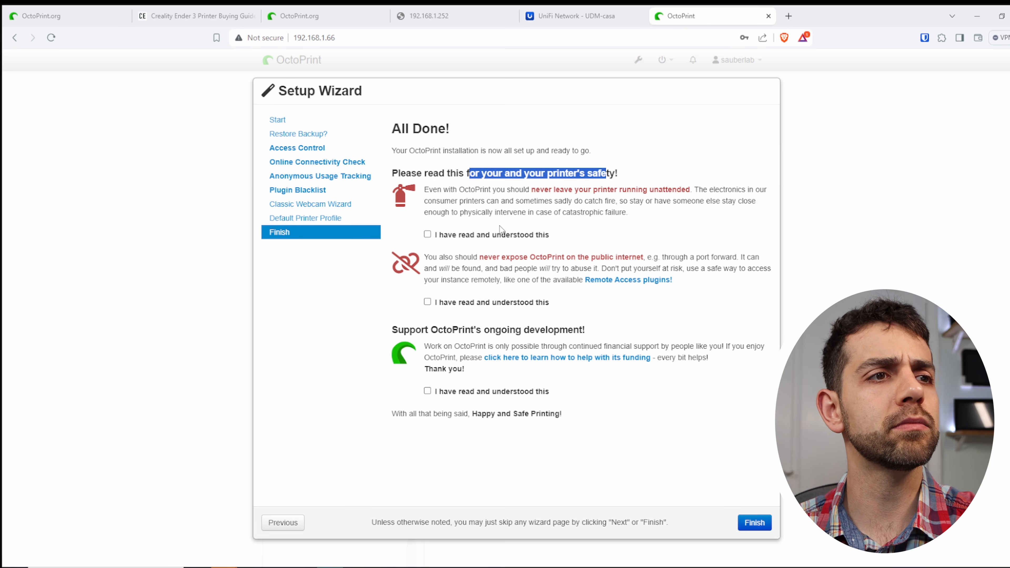
{"action": "left_click", "coordinate": [493, 236]}
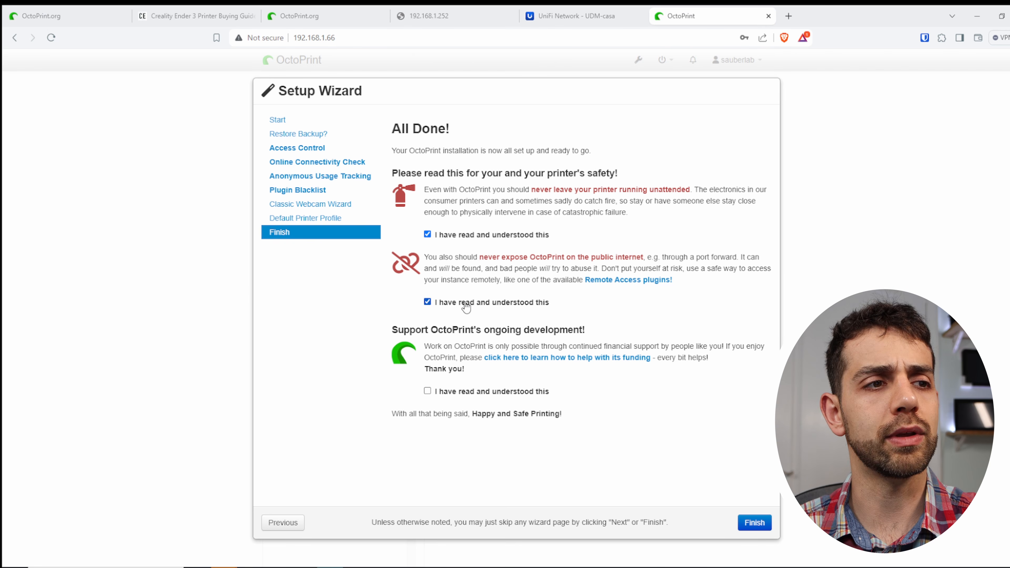
{"action": "left_click_drag", "start_coordinate": [413, 333], "coordinate": [598, 329]}
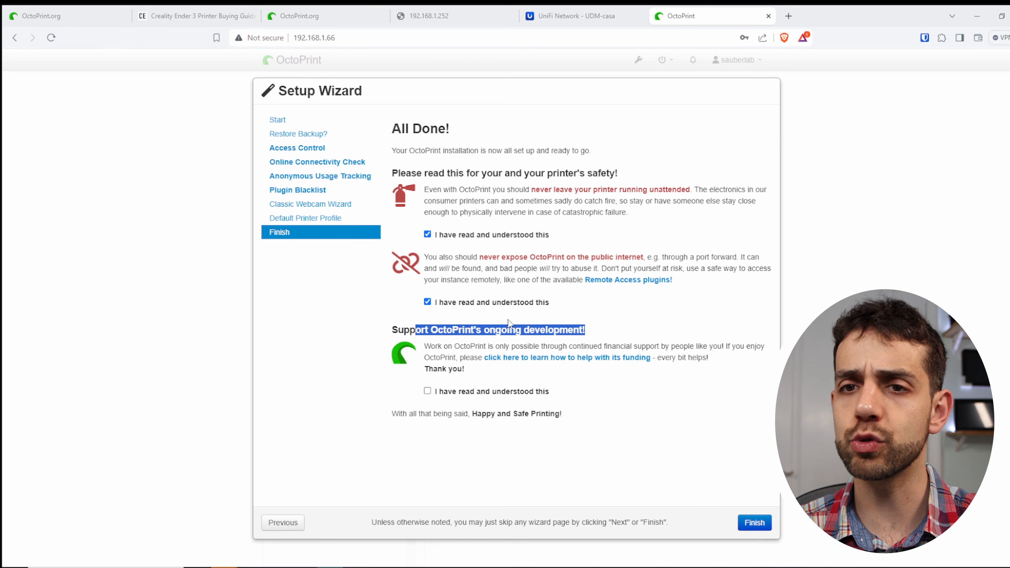
{"action": "left_click", "coordinate": [500, 394]}
{"action": "left_click", "coordinate": [763, 526]}
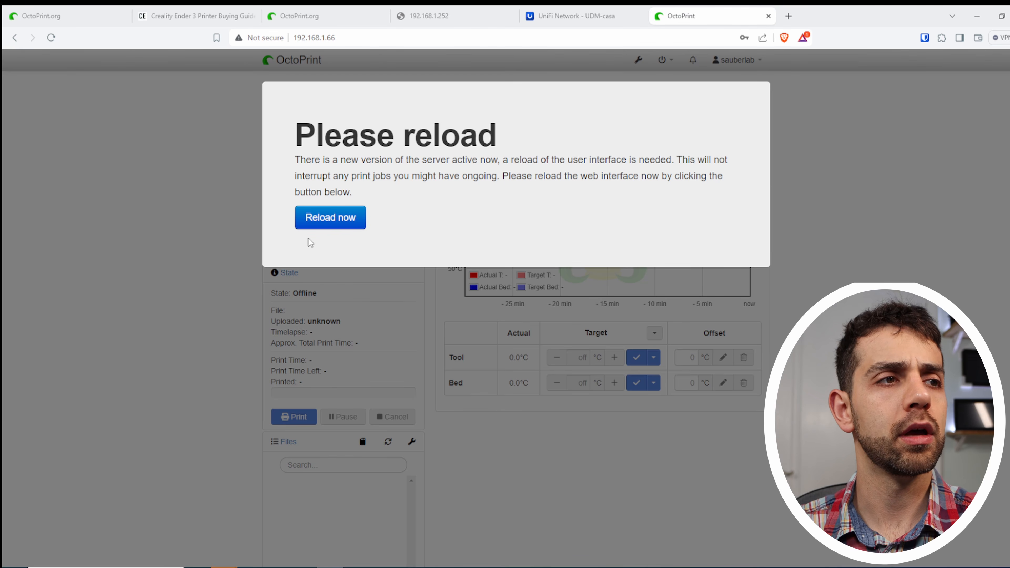
Reload the web interface and connect to the printer with serial port and baudrate set to AUTO and the Default profile.
{"action": "left_click", "coordinate": [323, 220]}
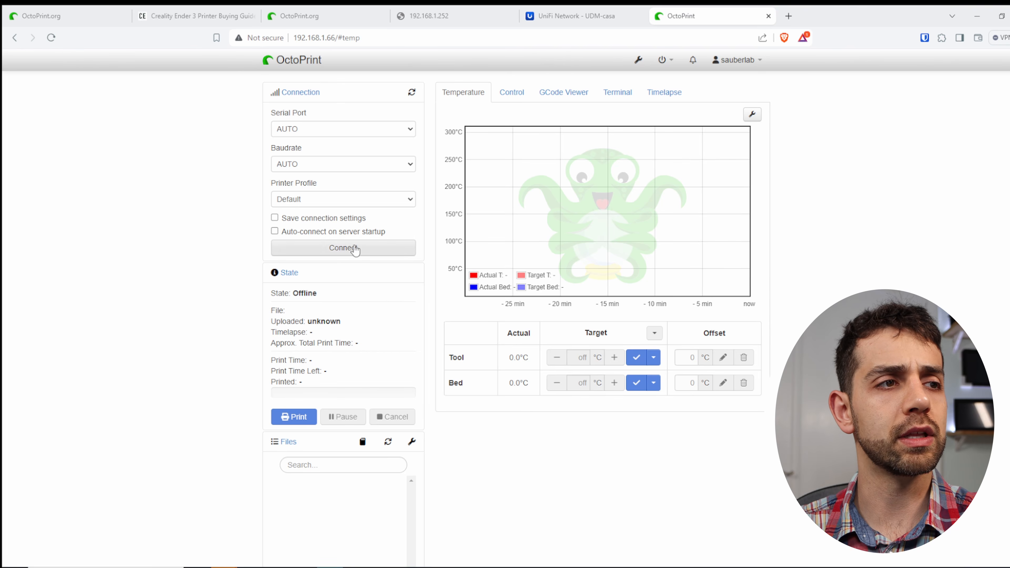
{"action": "left_click", "coordinate": [355, 249]}
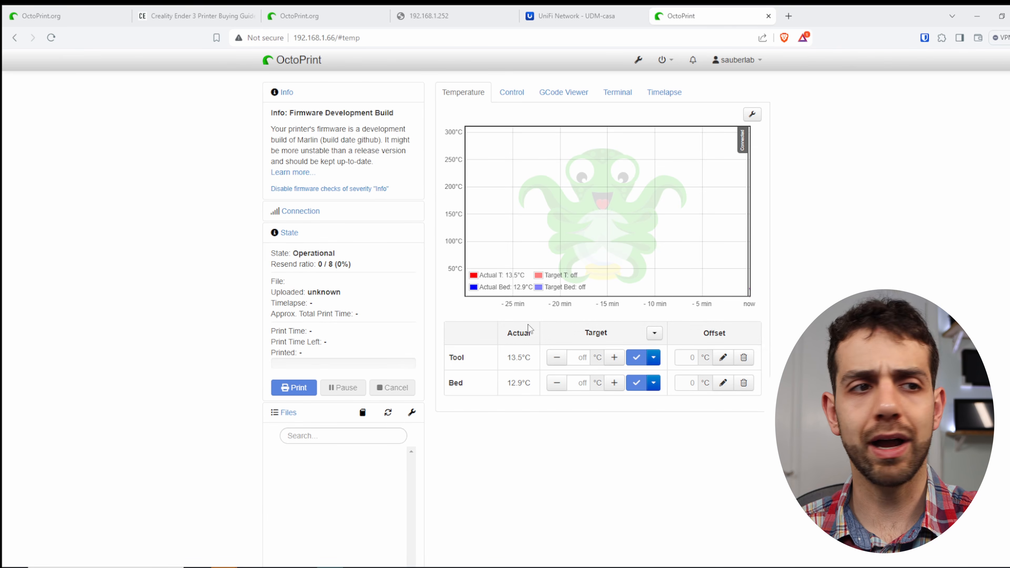
{"action": "double_click", "coordinate": [519, 357]}
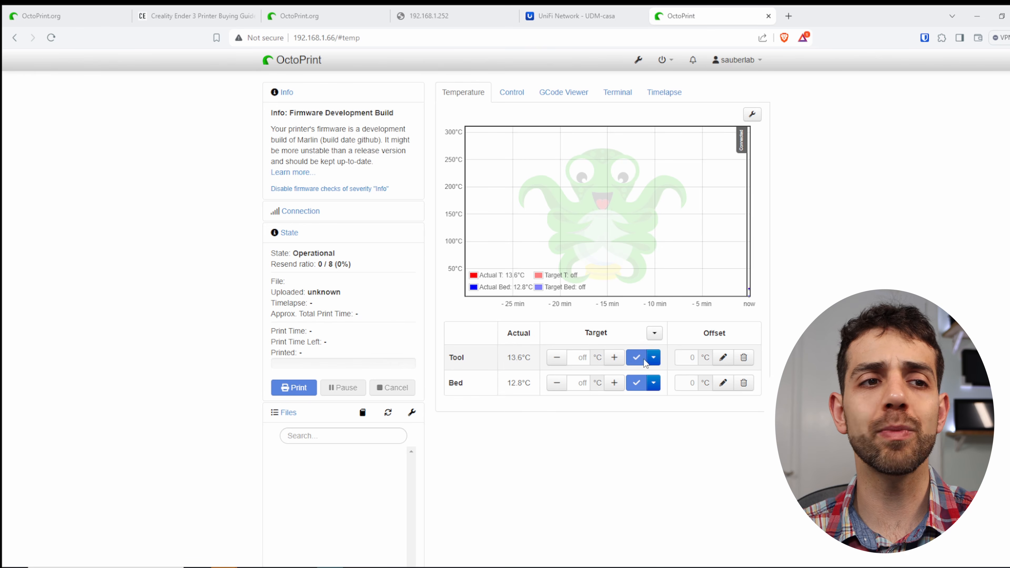
Test the tool heating with the PLA preset of 180 °C and switch the tool target off again.
{"action": "left_click", "coordinate": [654, 357]}
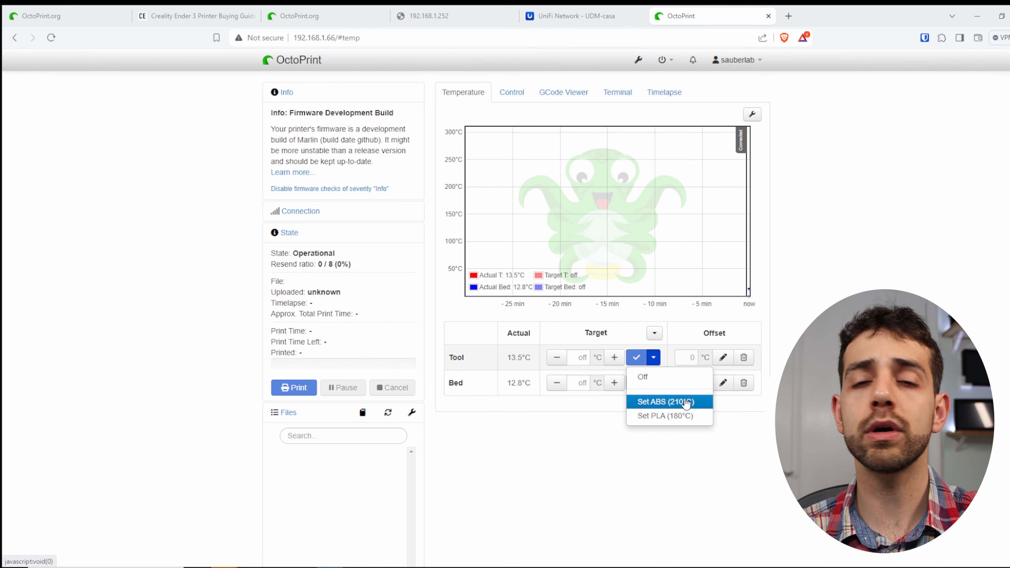
{"action": "left_click", "coordinate": [692, 419]}
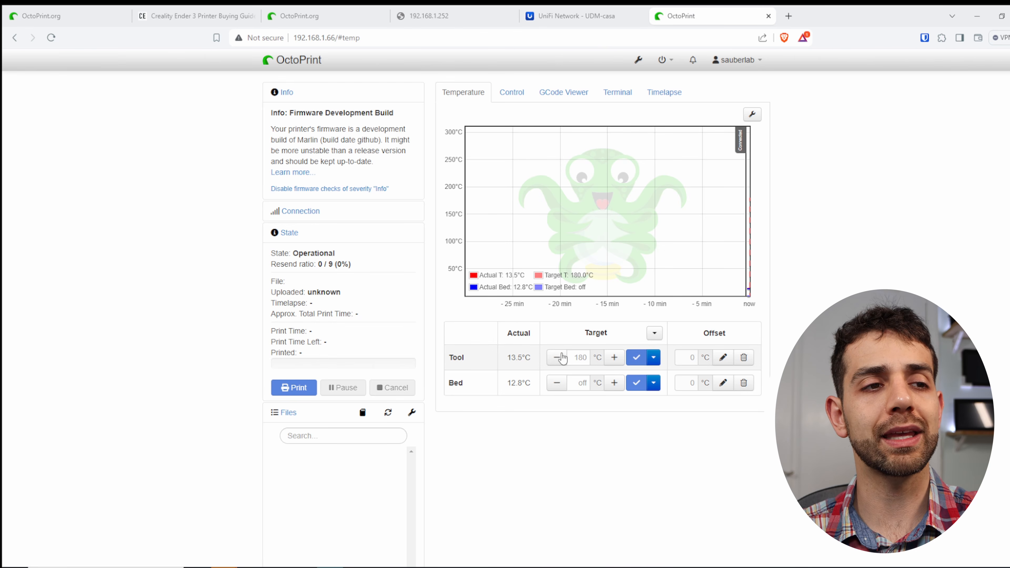
{"action": "left_click_drag", "start_coordinate": [506, 356], "coordinate": [532, 360]}
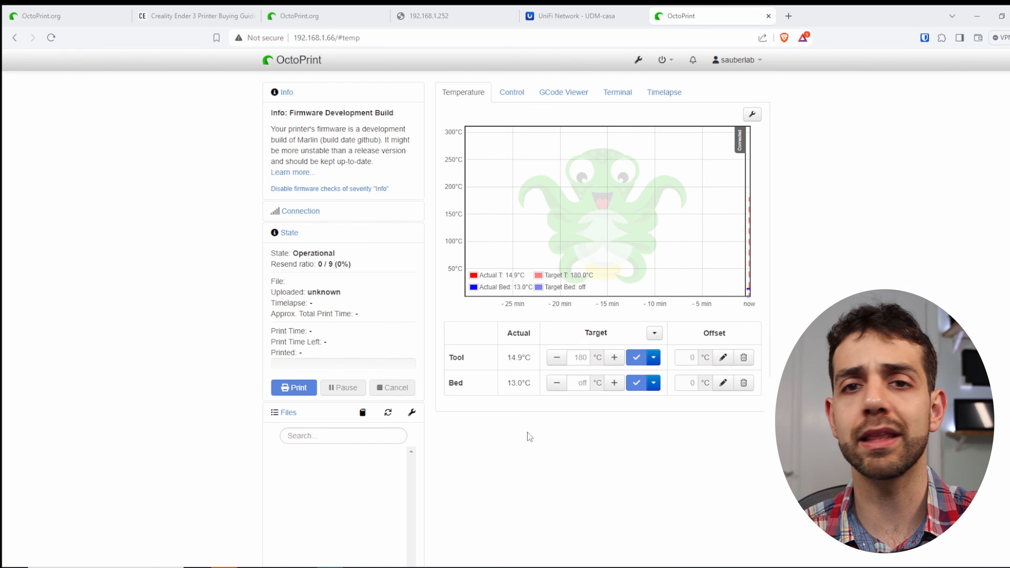
{"action": "left_click", "coordinate": [654, 358]}
{"action": "left_click", "coordinate": [668, 376]}
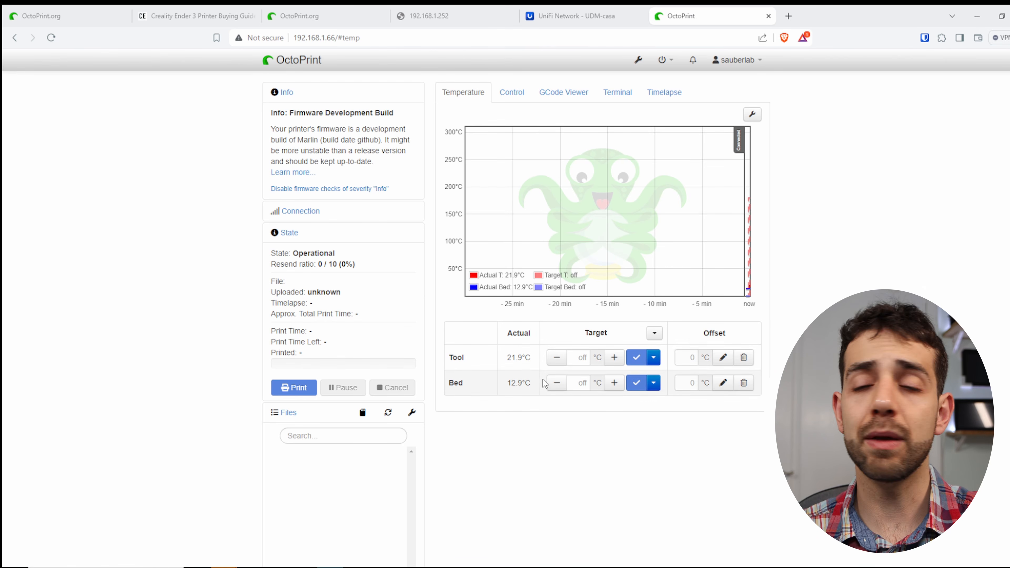
Test the bed heating with the PLA preset of 60 °C and switch the bed target off again.
{"action": "left_click", "coordinate": [653, 383]}
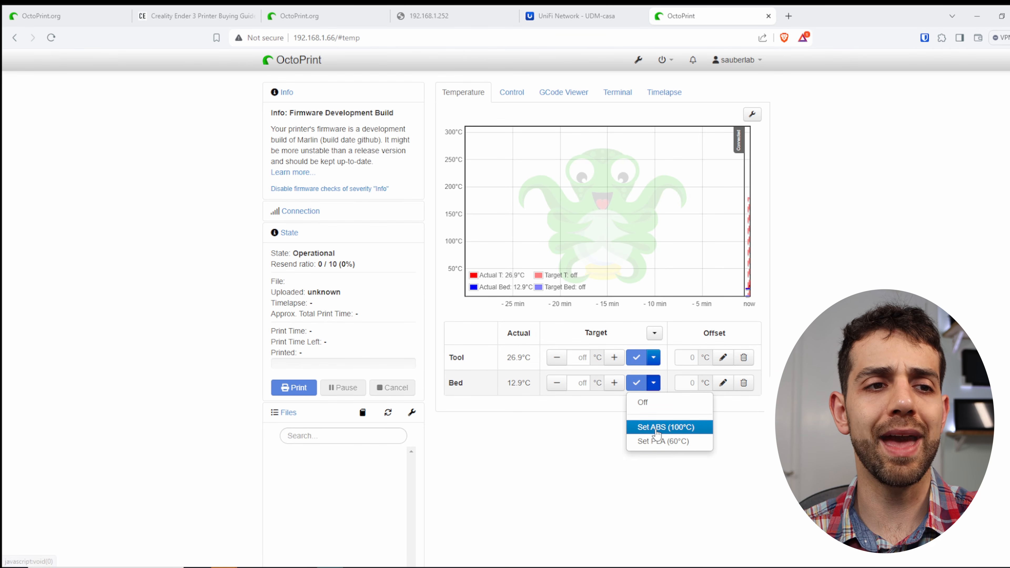
{"action": "left_click", "coordinate": [671, 442]}
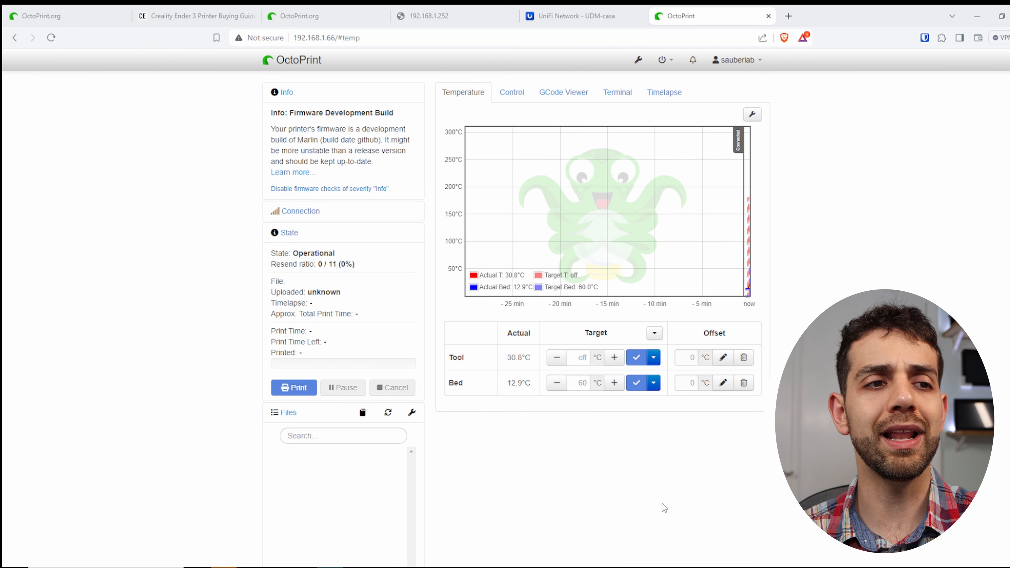
{"action": "left_click", "coordinate": [653, 383]}
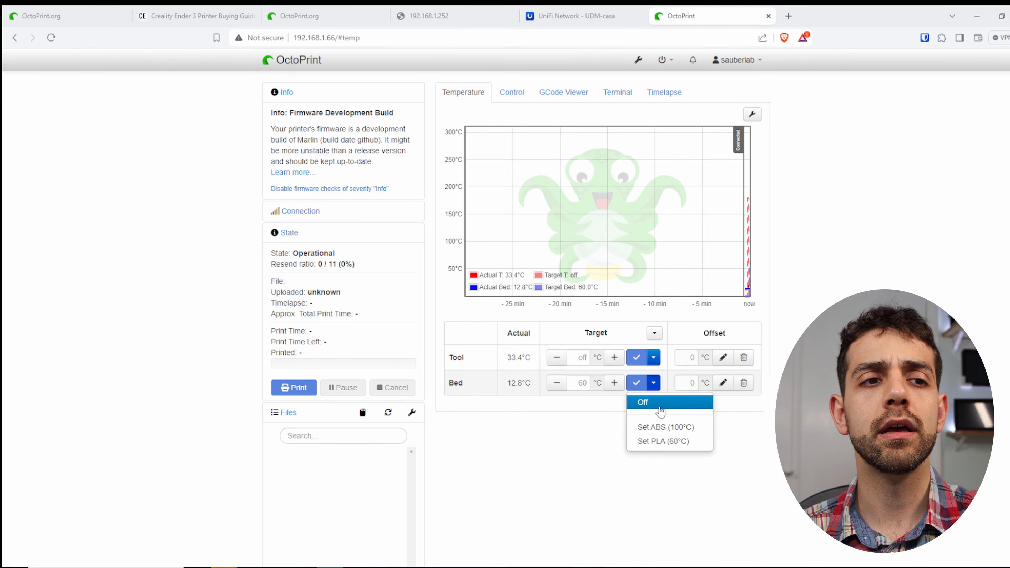
{"action": "left_click", "coordinate": [650, 404]}
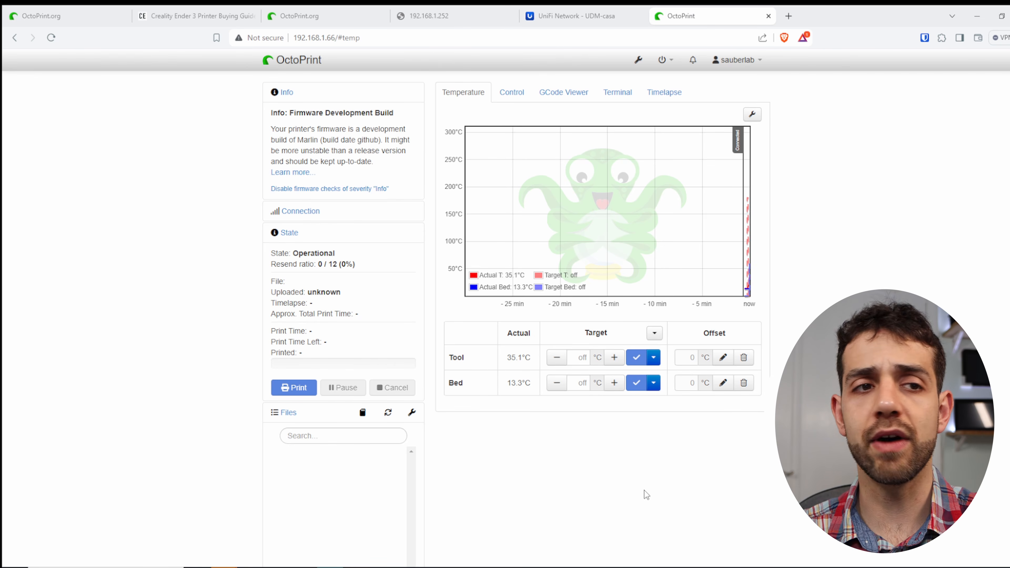
Open the printer's motion controls with the webcam view and home the Z axis and the X/Y axes.
{"action": "left_click", "coordinate": [512, 92]}
{"action": "mouse_move", "coordinate": [516, 431]}
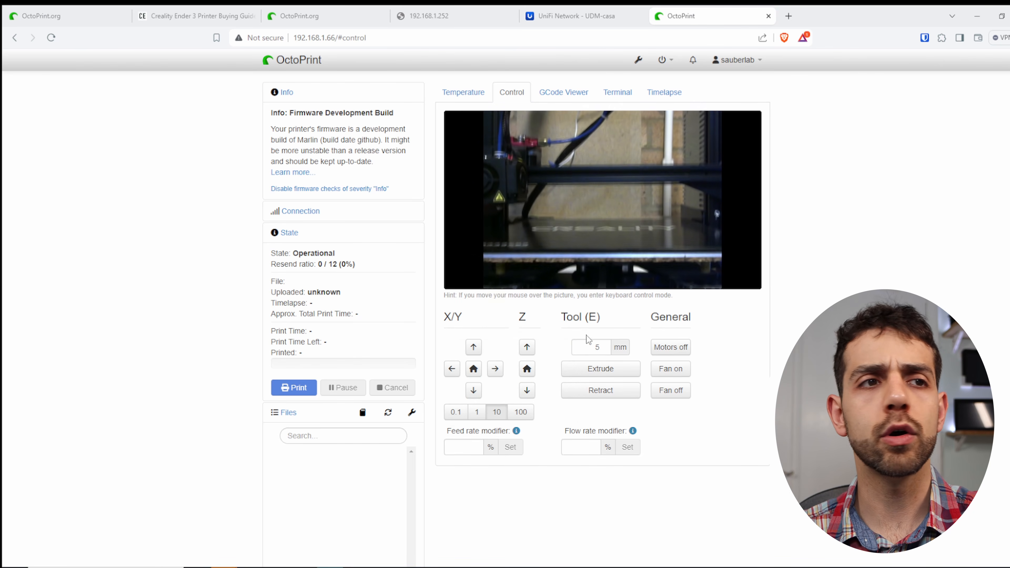
{"action": "left_click", "coordinate": [527, 368]}
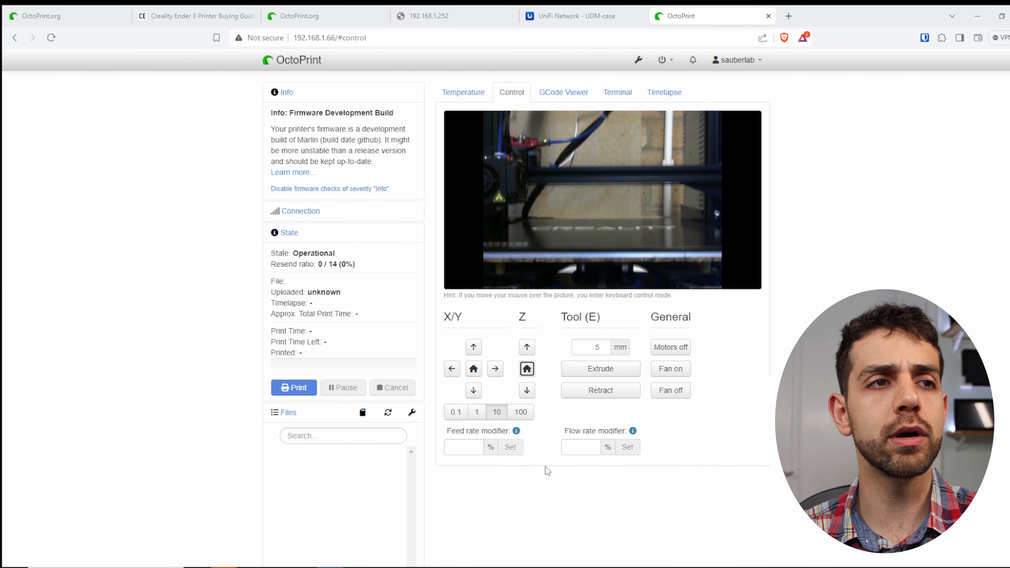
{"action": "left_click", "coordinate": [474, 369]}
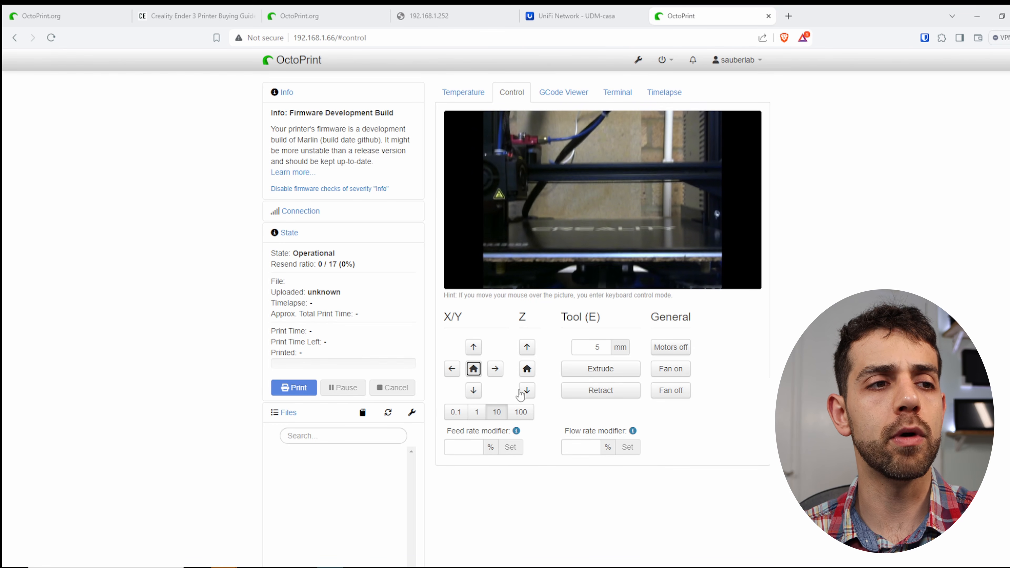
Jog the print head to the right along X several times and move the Y axis, using 10 mm steps.
{"action": "left_click", "coordinate": [496, 368]}
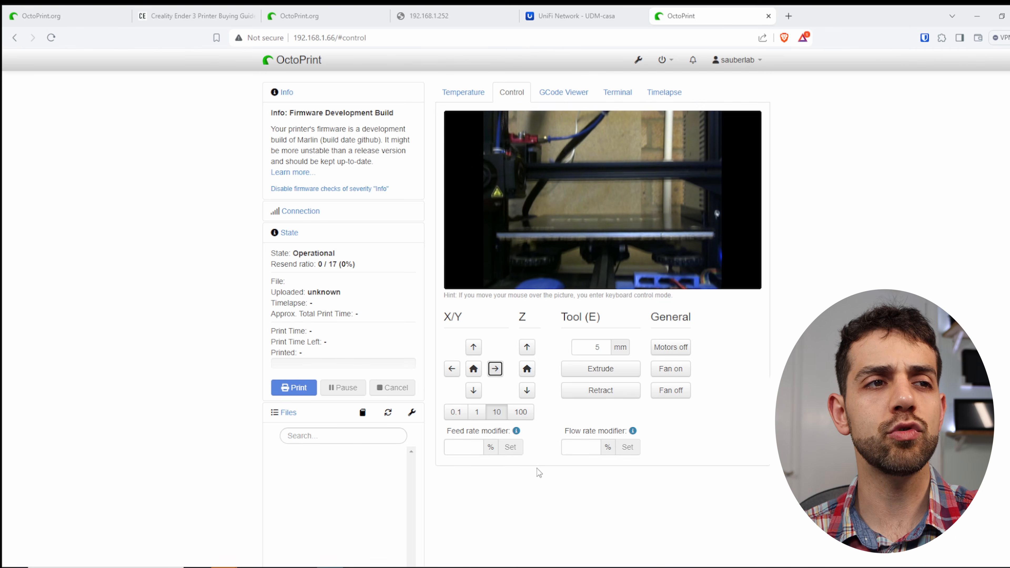
{"action": "mouse_move", "coordinate": [515, 168]}
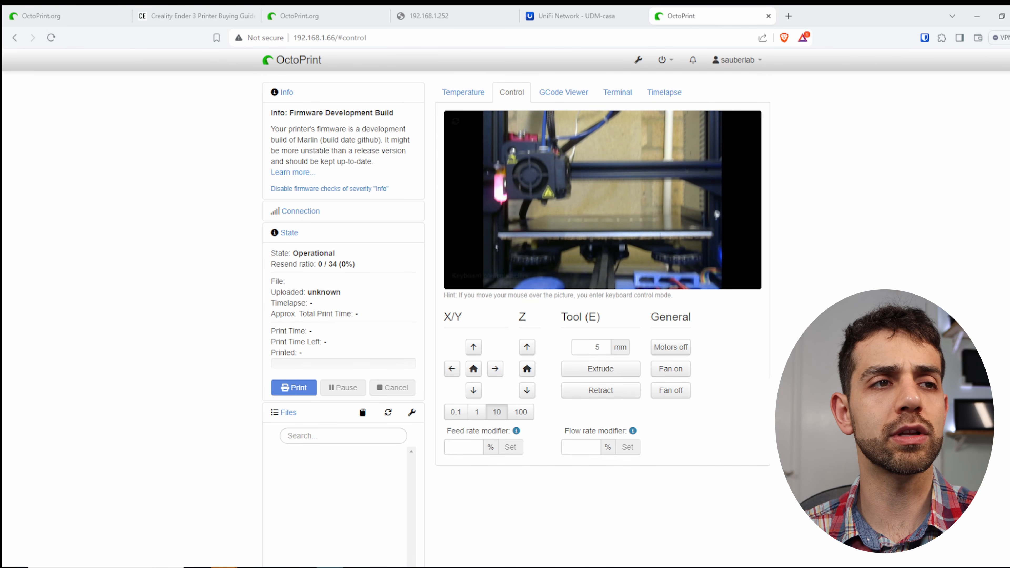
{"action": "left_click", "coordinate": [494, 370]}
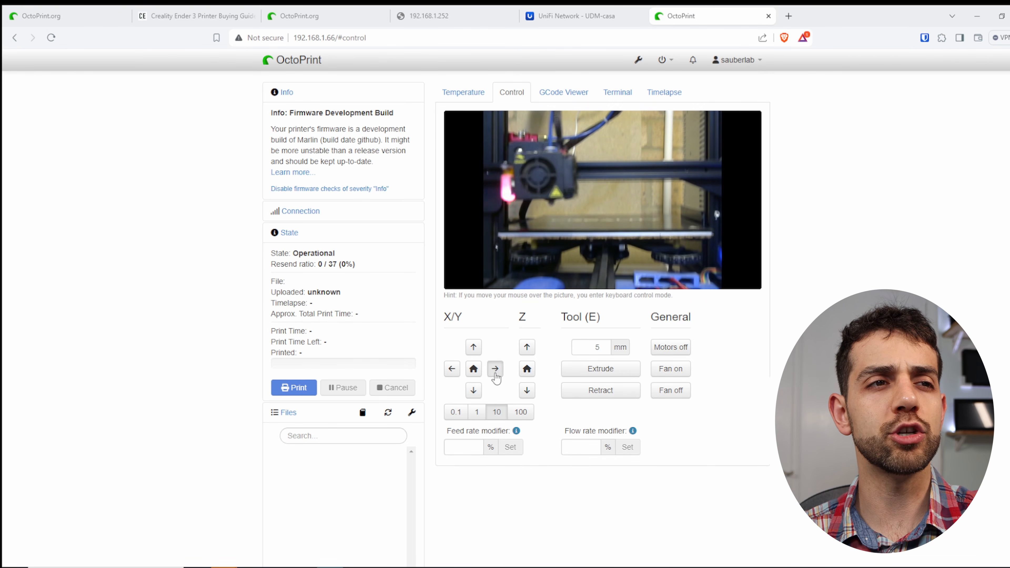
{"action": "left_click", "coordinate": [495, 374]}
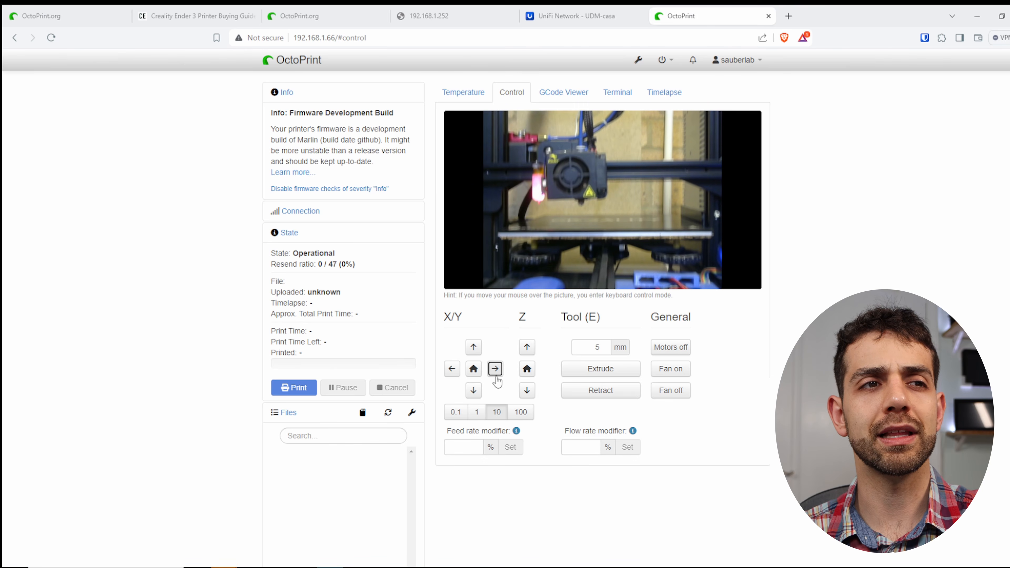
{"action": "left_click", "coordinate": [473, 348]}
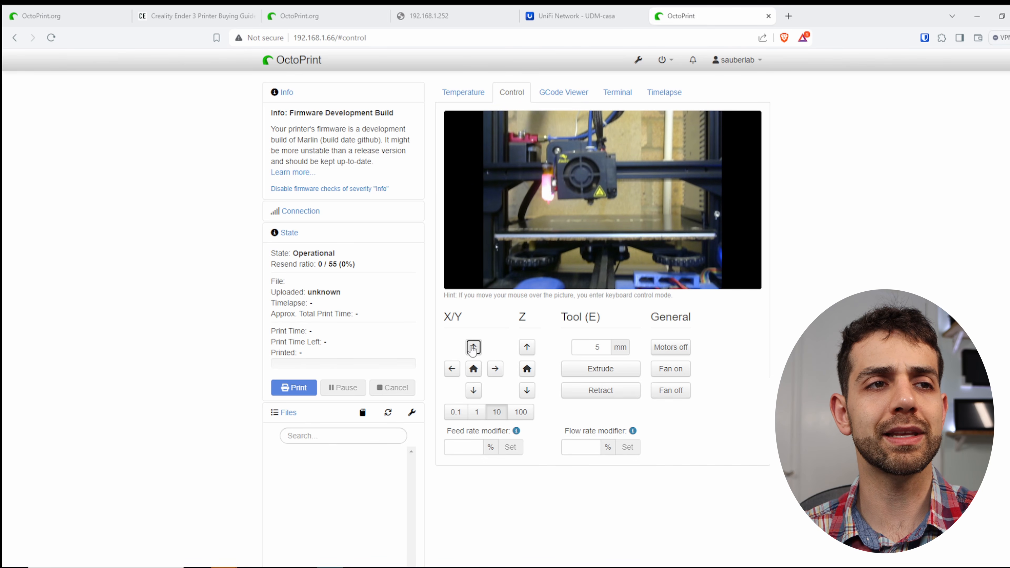
Jog the Z axis up and down in 10 mm steps and set the jog distance to 1 mm.
{"action": "left_click", "coordinate": [527, 347]}
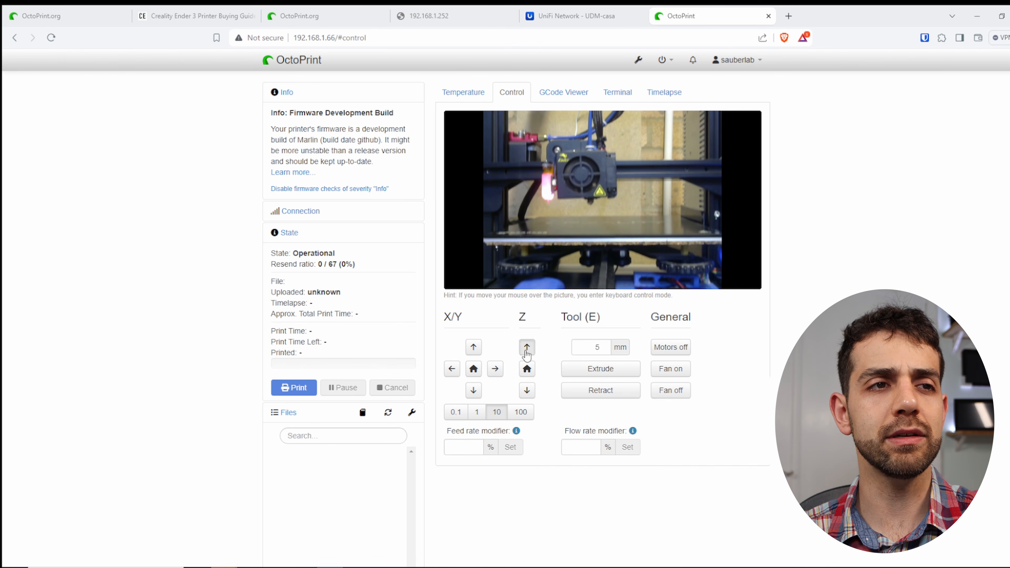
{"action": "left_click", "coordinate": [527, 389]}
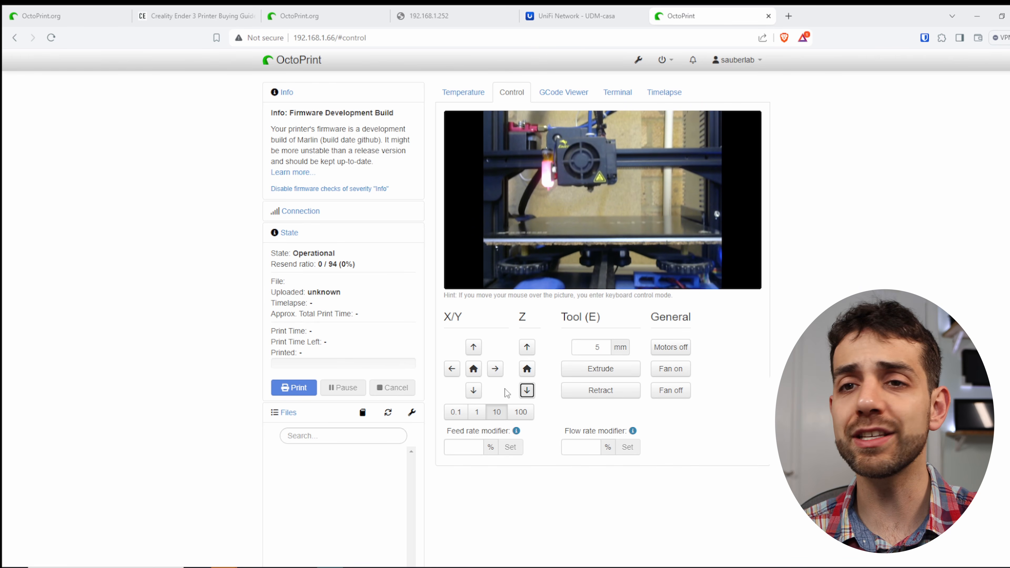
{"action": "left_click", "coordinate": [520, 411]}
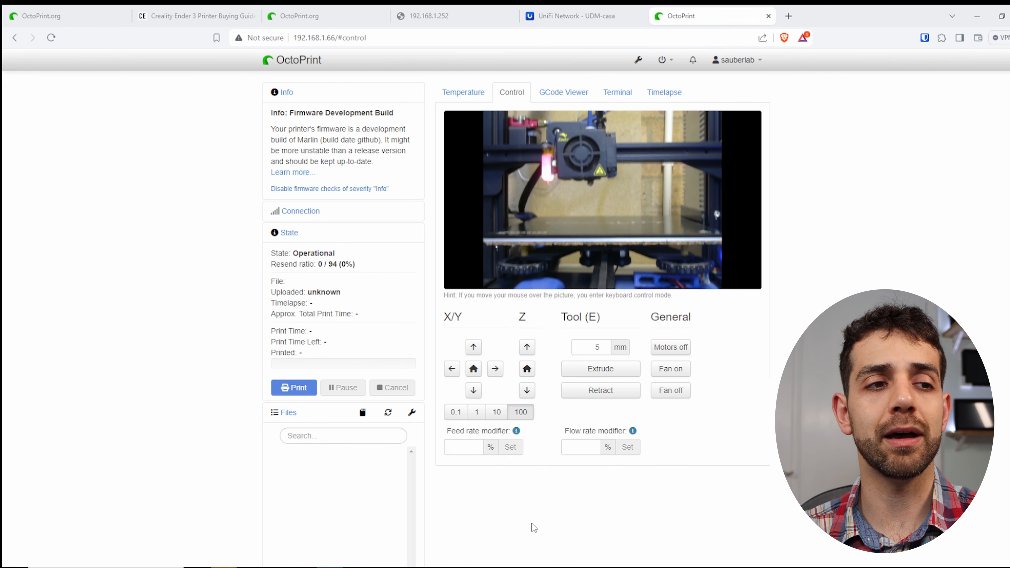
{"action": "left_click", "coordinate": [477, 412]}
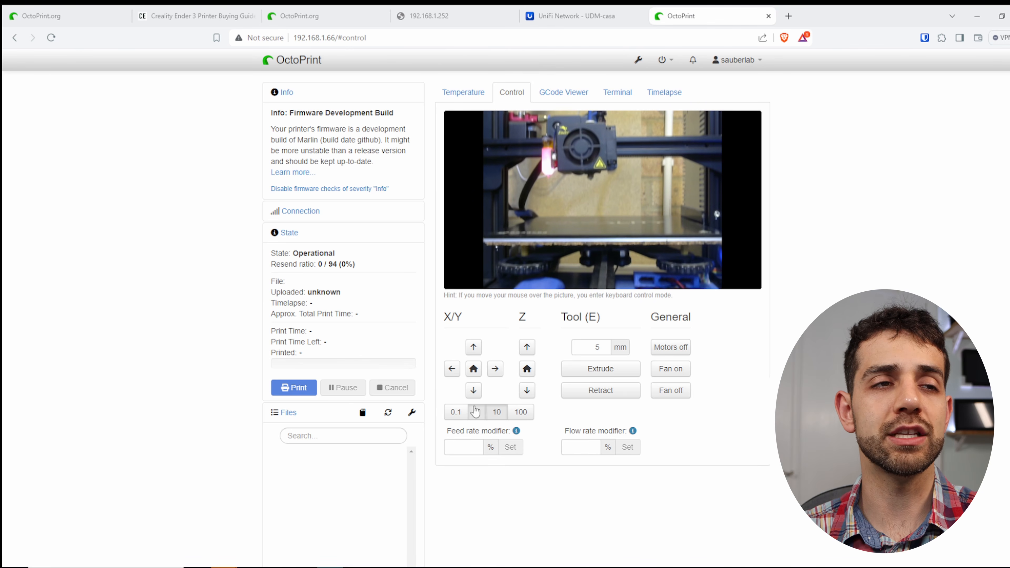
Look over the G-code viewer, the terminal log and the timelapse configuration with its available modes.
{"action": "left_click", "coordinate": [559, 93]}
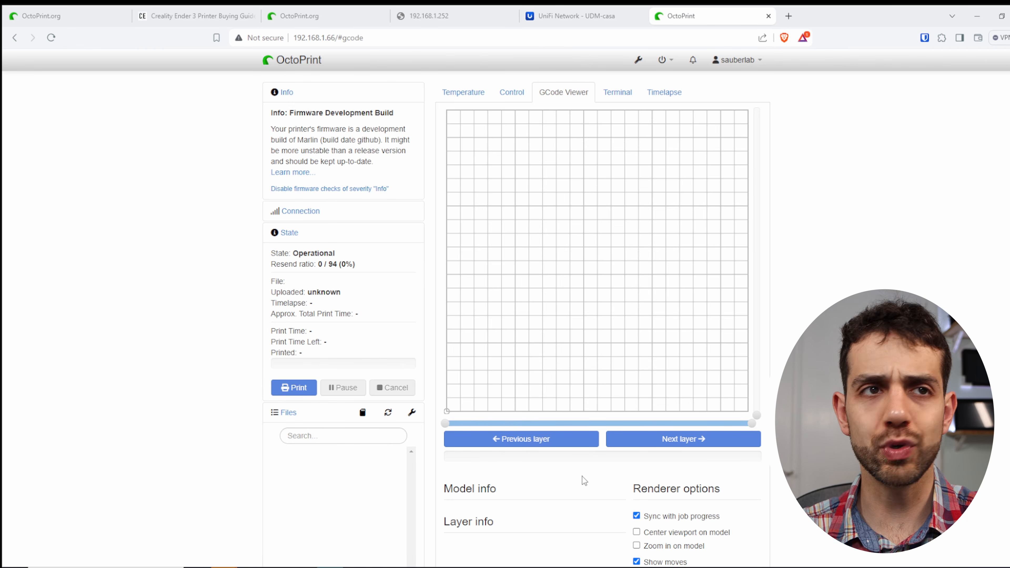
{"action": "left_click", "coordinate": [622, 93]}
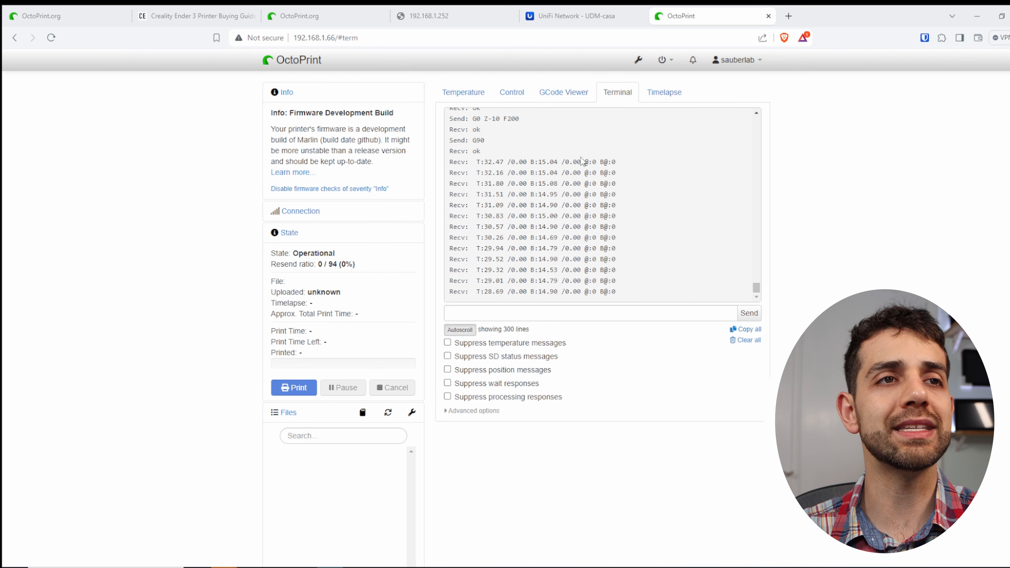
{"action": "left_click", "coordinate": [664, 92]}
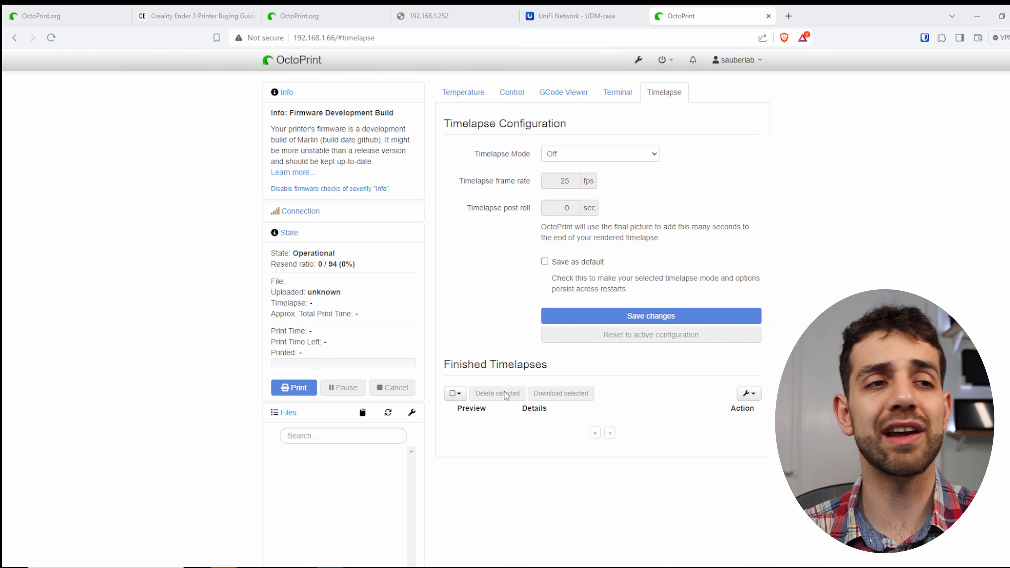
{"action": "left_click", "coordinate": [644, 158]}
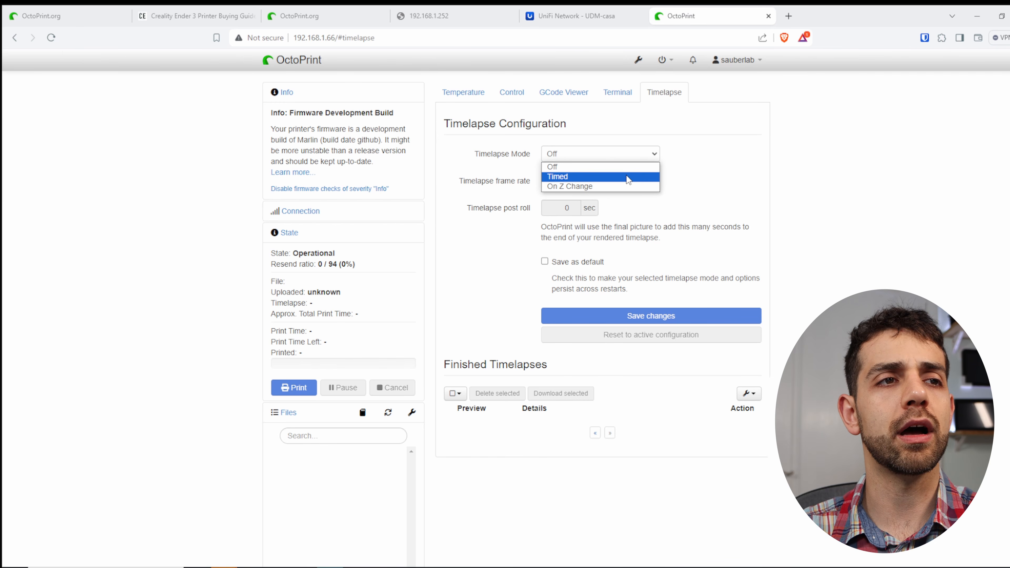
{"action": "left_click", "coordinate": [746, 214]}
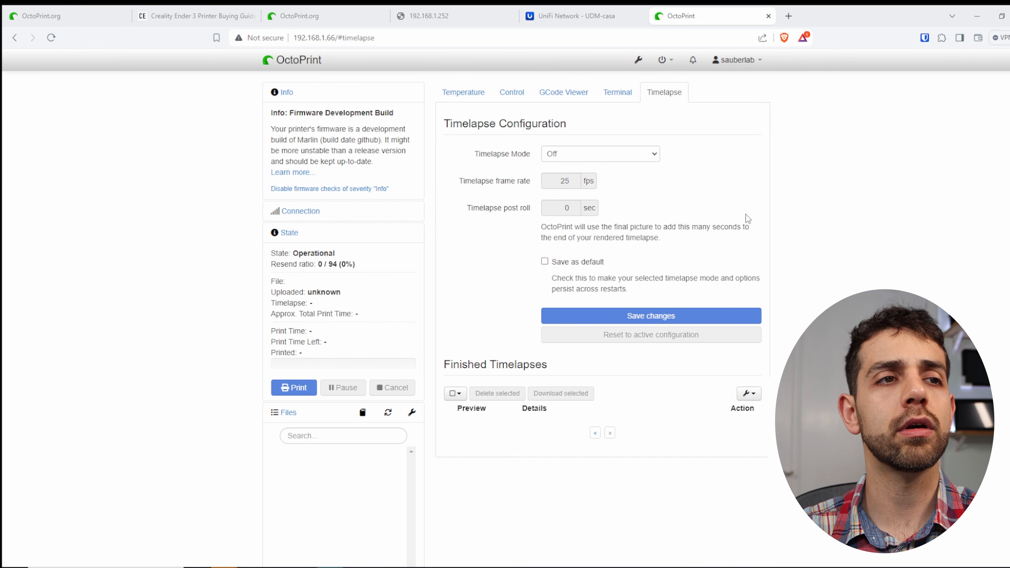
Try the On Z Change timelapse mode to view its options and set the mode back to Off.
{"action": "left_click", "coordinate": [605, 154]}
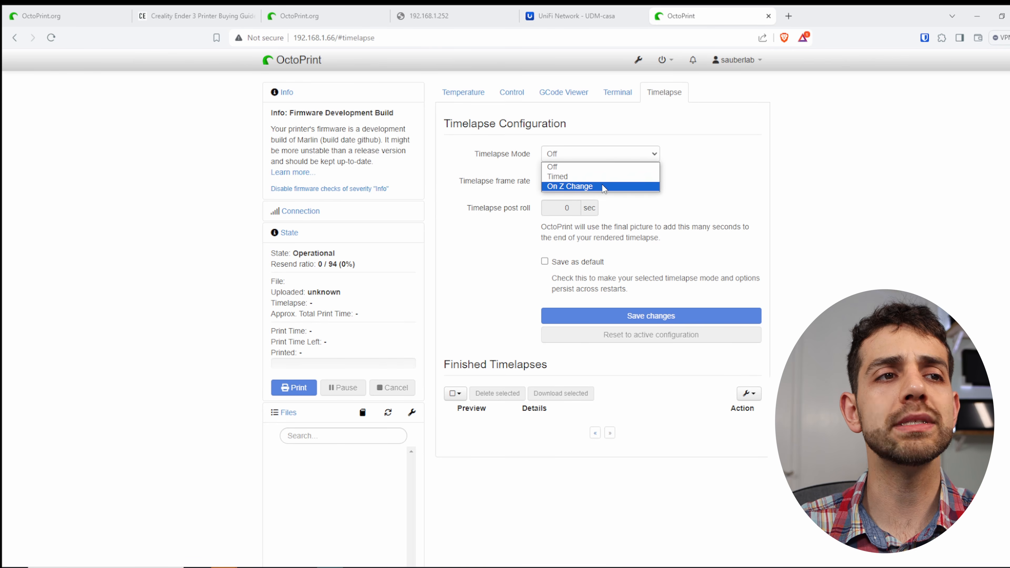
{"action": "left_click", "coordinate": [602, 185]}
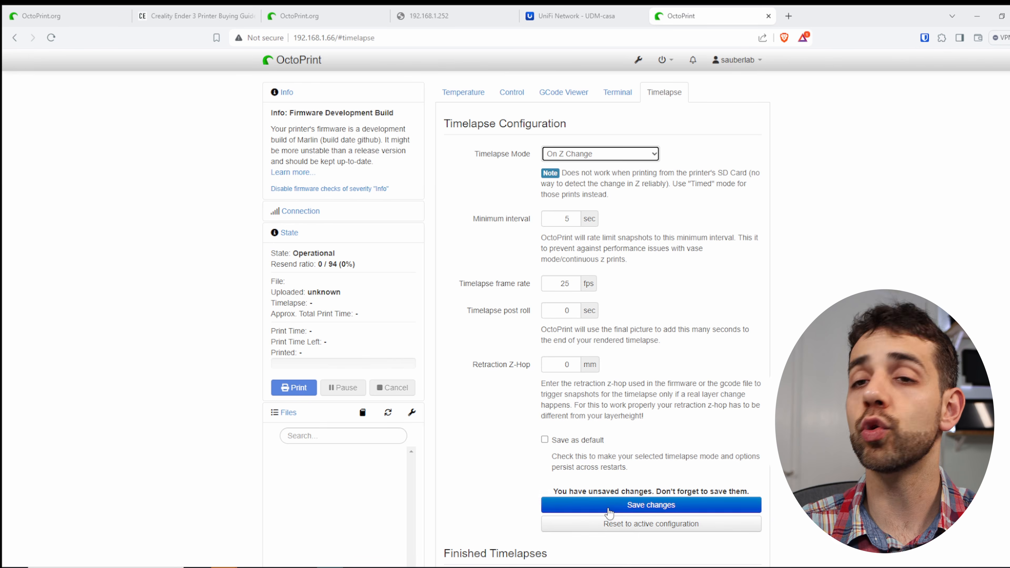
{"action": "left_click", "coordinate": [614, 153]}
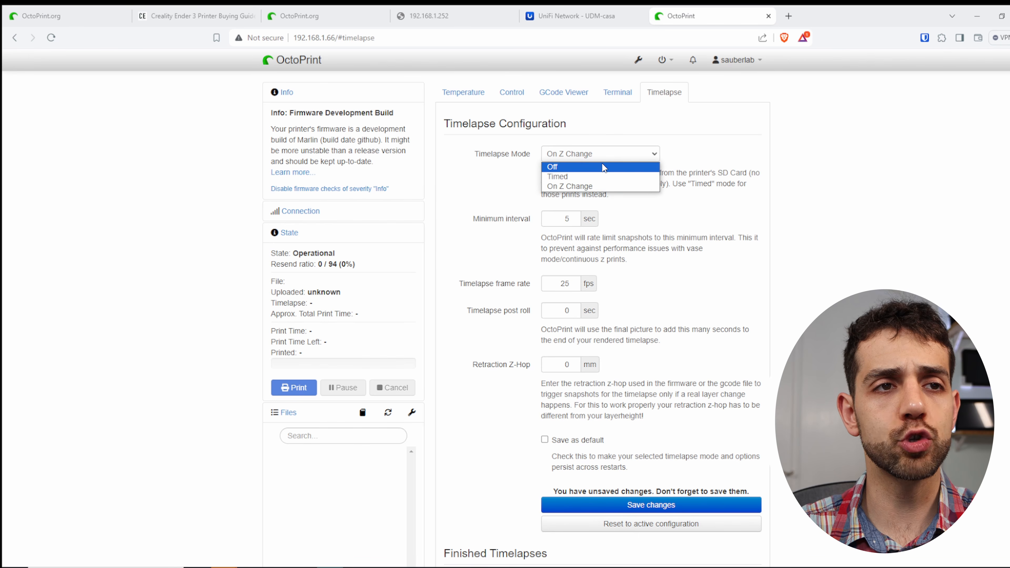
{"action": "left_click", "coordinate": [602, 167]}
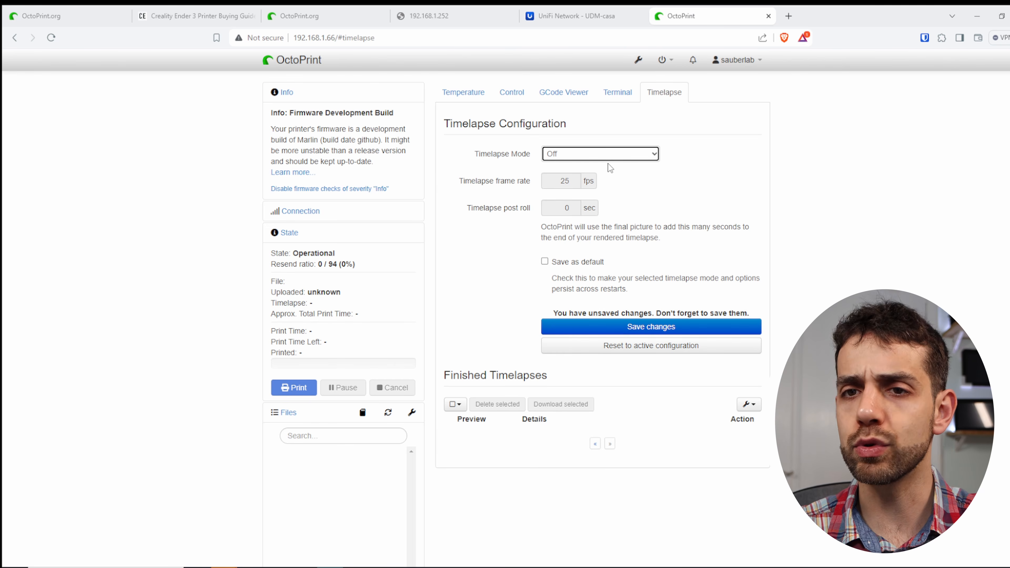
{"action": "left_click", "coordinate": [670, 151]}
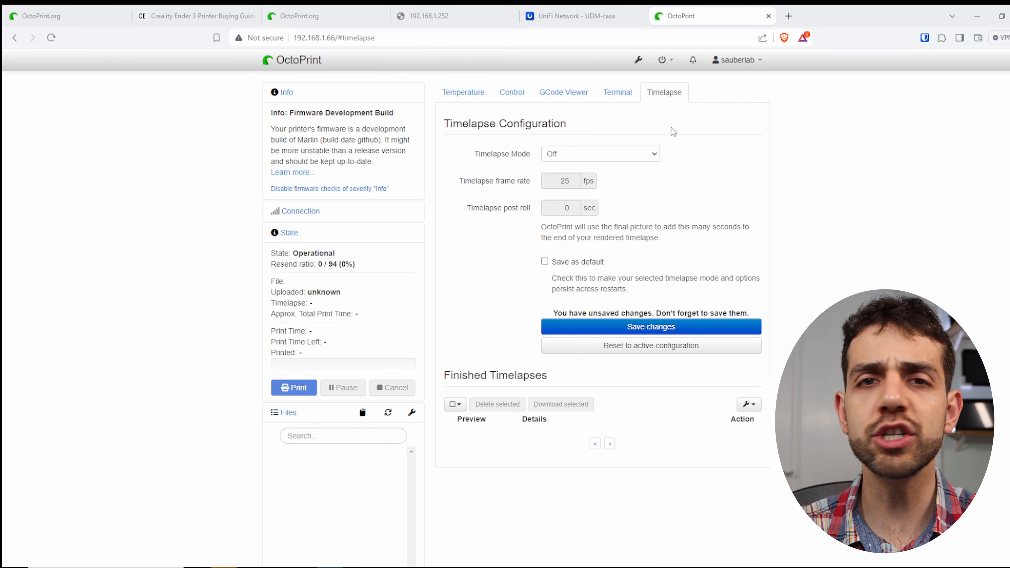
Open the OctoPrint settings and examine the printer profiles, temperatures, terminal filters and all GCODE scripts.
{"action": "left_click", "coordinate": [645, 61]}
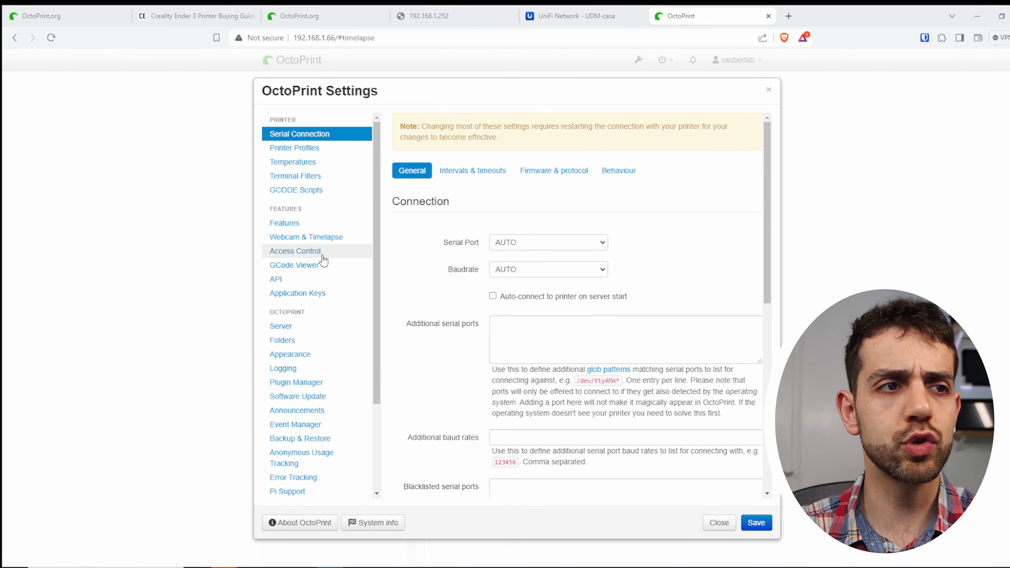
{"action": "left_click", "coordinate": [327, 152]}
{"action": "left_click", "coordinate": [328, 166]}
{"action": "left_click", "coordinate": [312, 176]}
{"action": "left_click", "coordinate": [313, 190]}
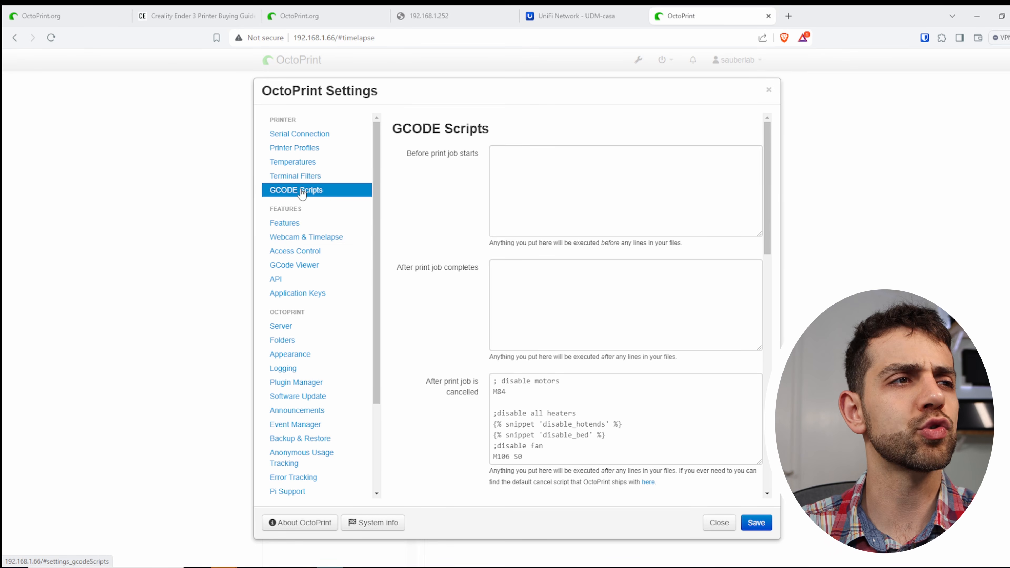
{"action": "left_click", "coordinate": [298, 176]}
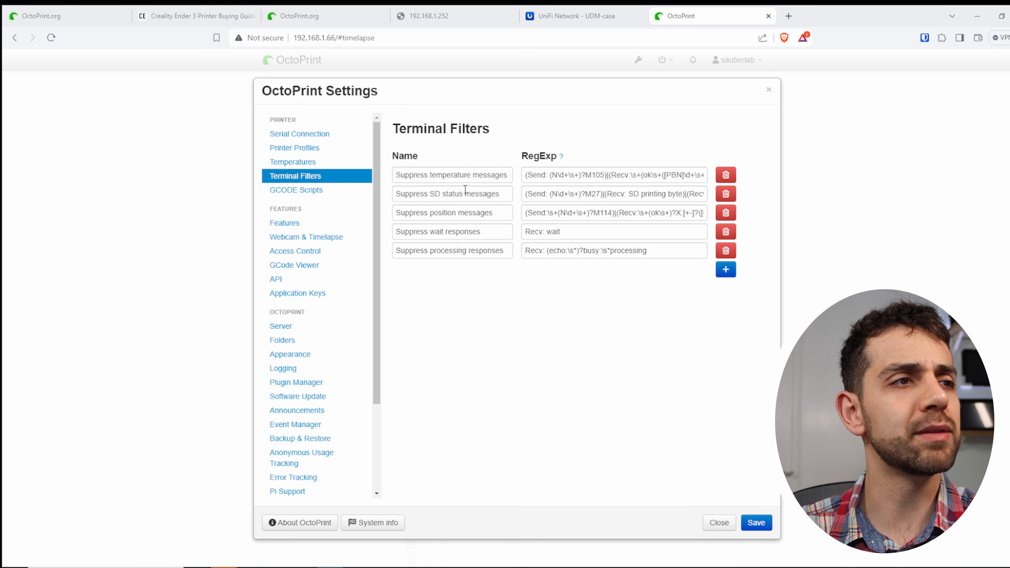
{"action": "left_click", "coordinate": [329, 190]}
{"action": "scroll", "coordinate": [560, 431], "scroll_direction": "down", "scroll_amount": 5}
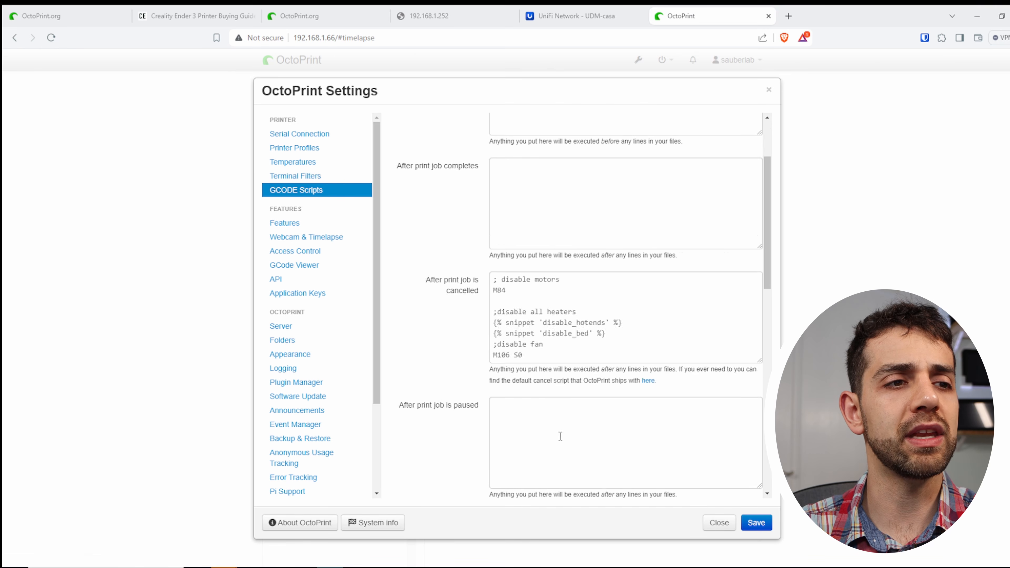
{"action": "scroll", "coordinate": [531, 381], "scroll_direction": "down", "scroll_amount": 10}
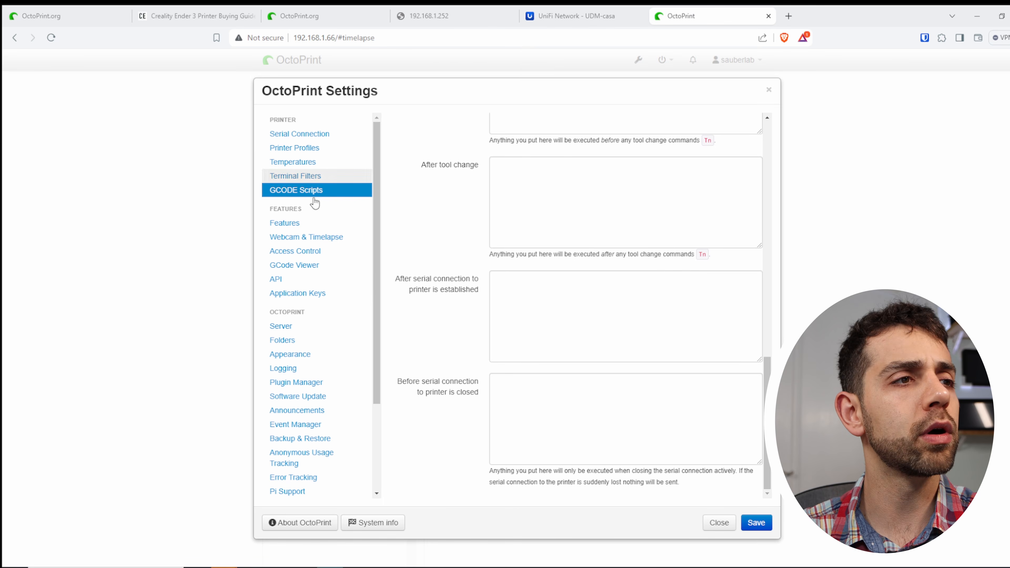
Examine the webcam and timelapse settings, including the snapshot and fallback webcam options.
{"action": "left_click", "coordinate": [330, 223]}
{"action": "left_click", "coordinate": [318, 237]}
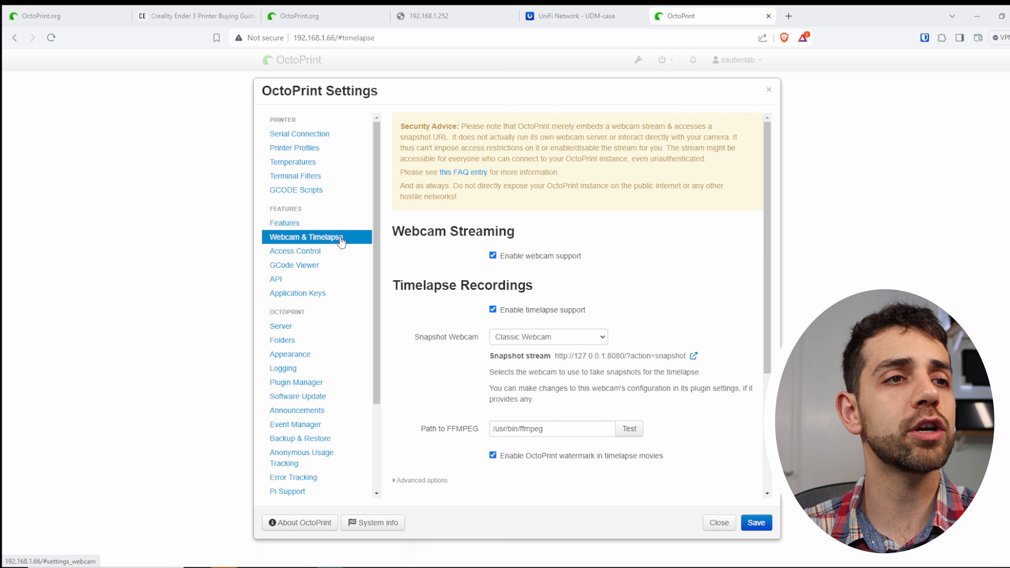
{"action": "scroll", "coordinate": [579, 358], "scroll_direction": "down", "scroll_amount": 2}
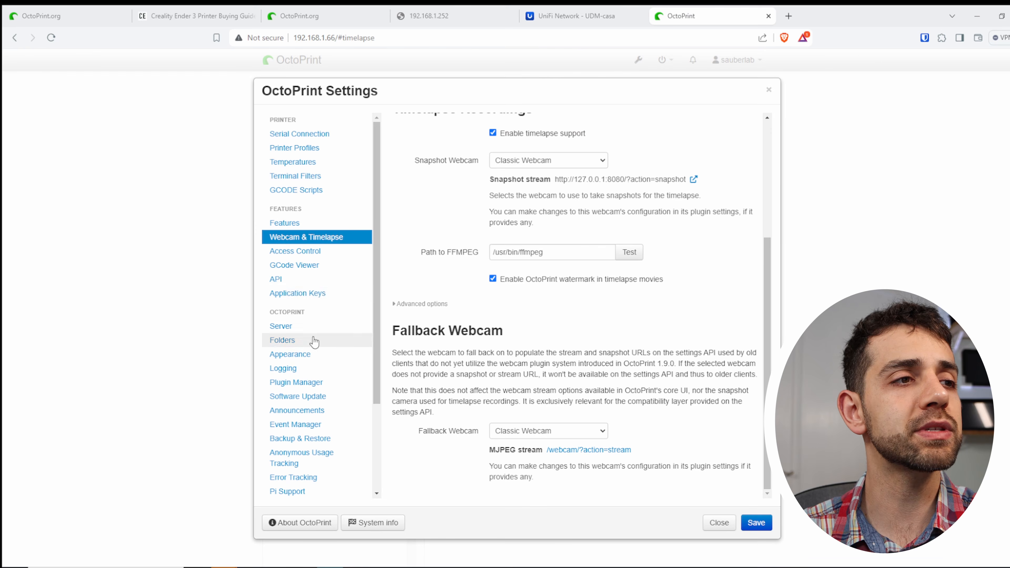
{"action": "left_click", "coordinate": [306, 238]}
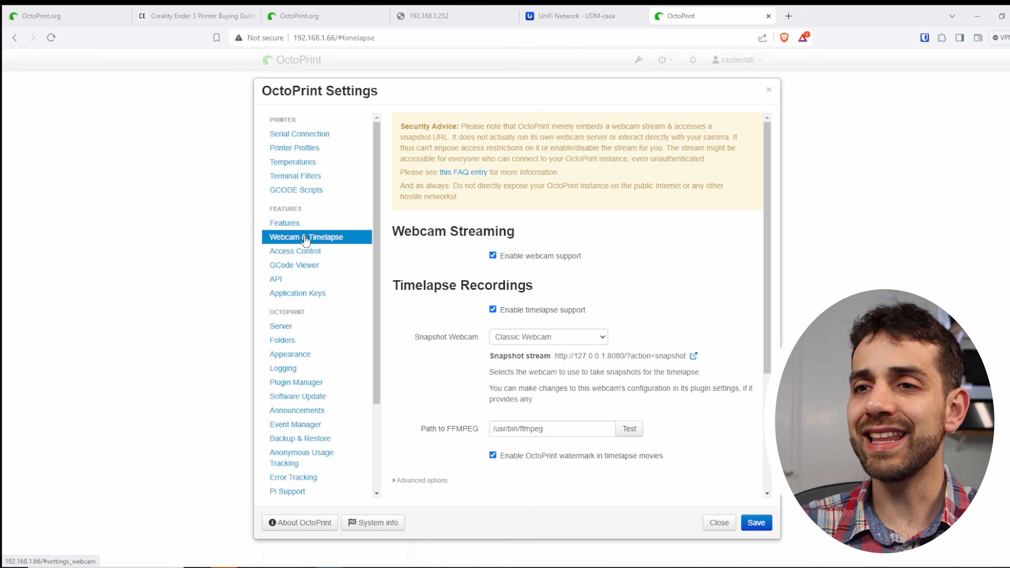
Review the installed plugins and the backup and restore options, and close the settings without changes.
{"action": "left_click", "coordinate": [322, 383]}
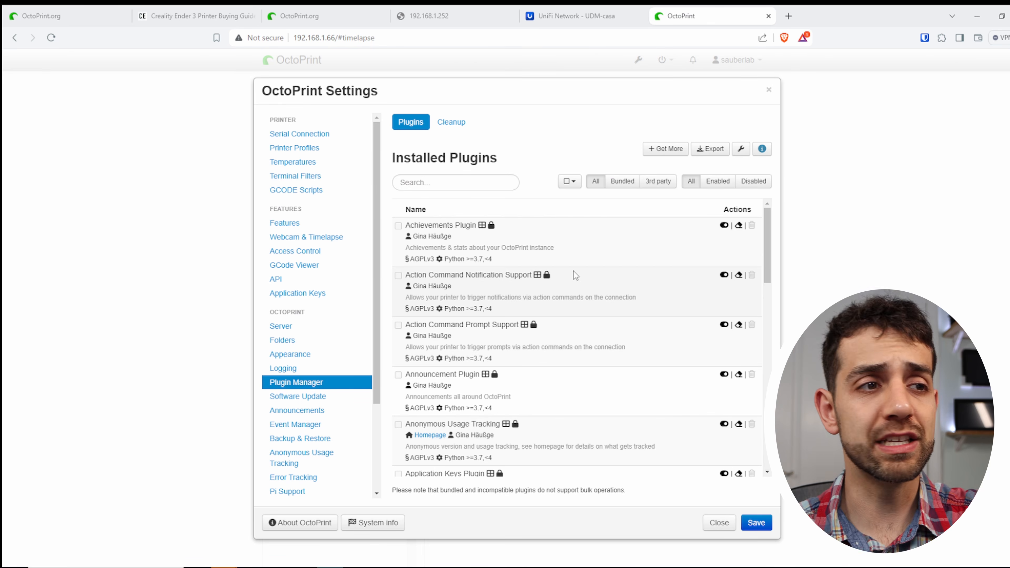
{"action": "scroll", "coordinate": [505, 288], "scroll_direction": "down", "scroll_amount": 5}
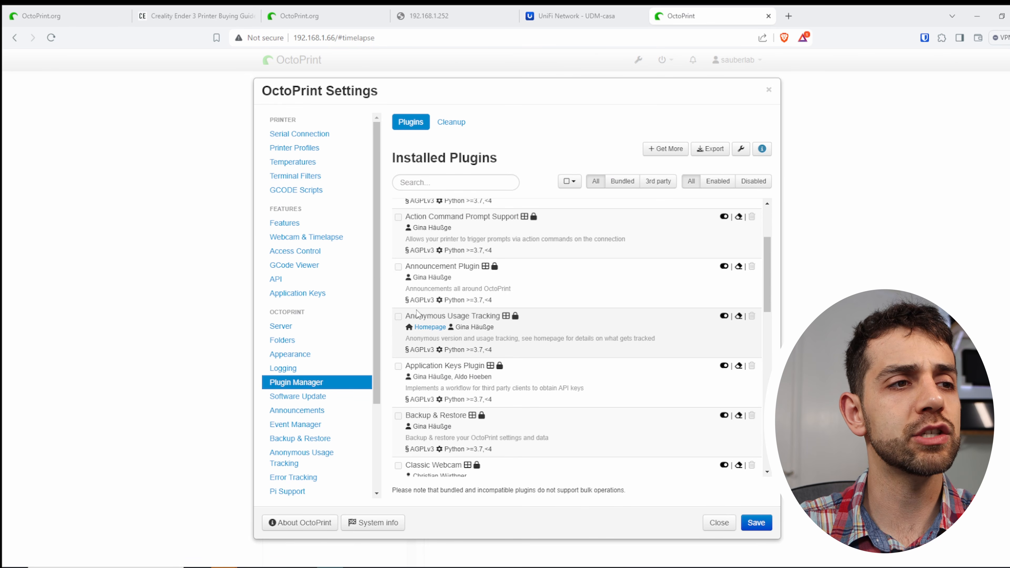
{"action": "scroll", "coordinate": [452, 291], "scroll_direction": "down", "scroll_amount": 3}
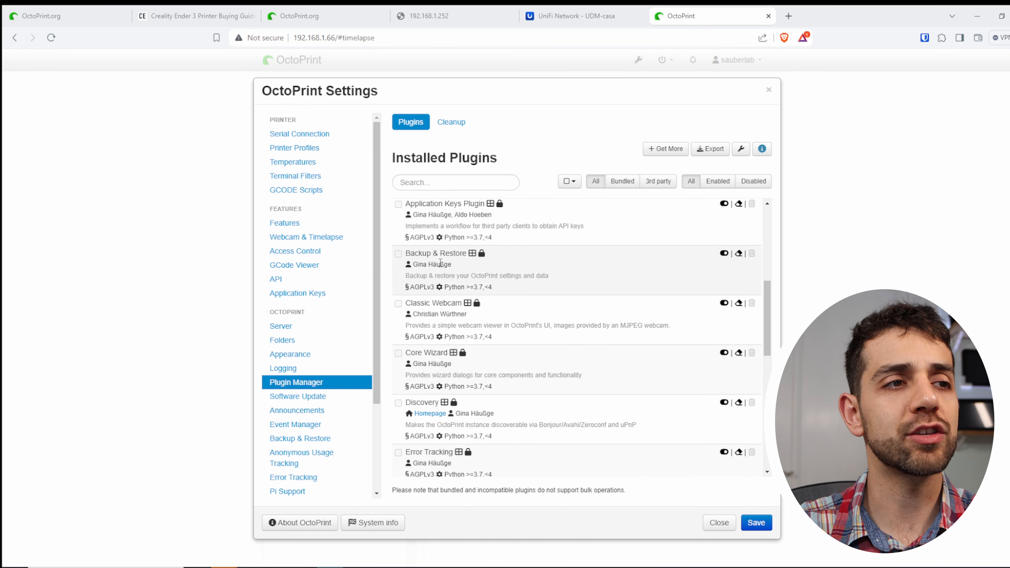
{"action": "scroll", "coordinate": [431, 238], "scroll_direction": "down", "scroll_amount": 1}
{"action": "scroll", "coordinate": [433, 239], "scroll_direction": "up", "scroll_amount": 1}
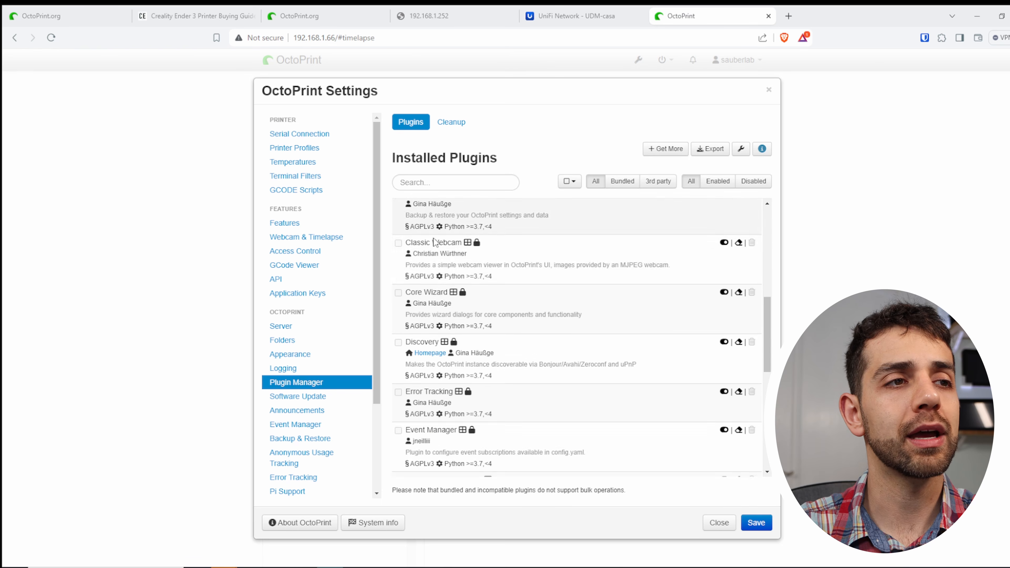
{"action": "scroll", "coordinate": [485, 330], "scroll_direction": "down", "scroll_amount": 1}
{"action": "scroll", "coordinate": [485, 329], "scroll_direction": "down", "scroll_amount": 1}
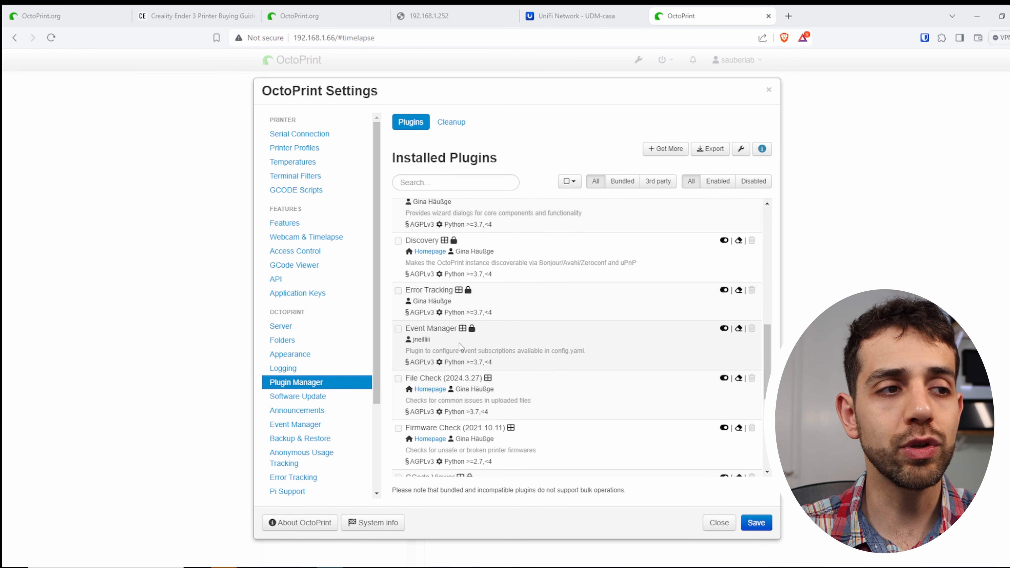
{"action": "scroll", "coordinate": [458, 343], "scroll_direction": "down", "scroll_amount": 4}
{"action": "scroll", "coordinate": [450, 344], "scroll_direction": "down", "scroll_amount": 1}
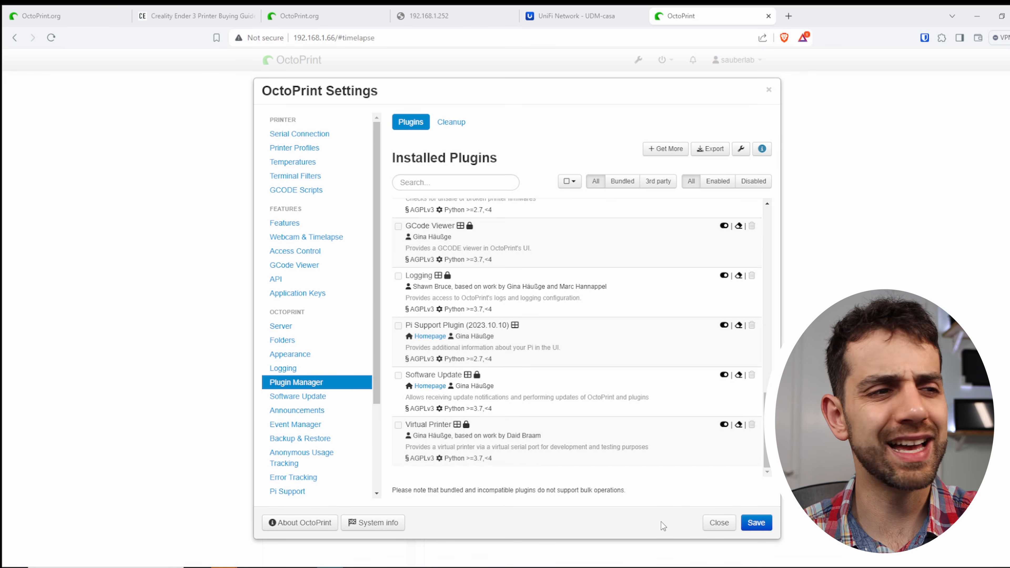
{"action": "left_click", "coordinate": [302, 445]}
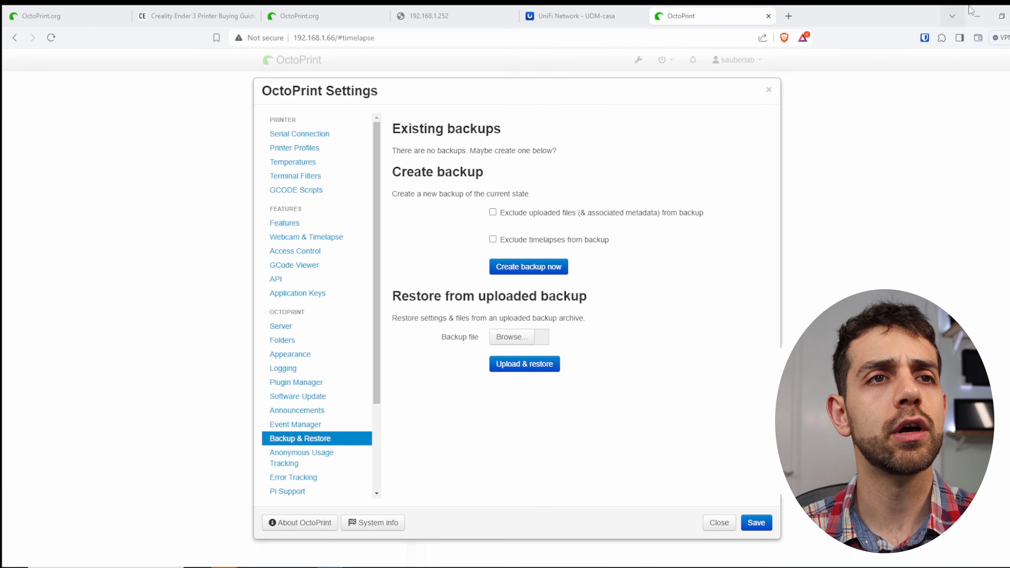
{"action": "left_click", "coordinate": [769, 90]}
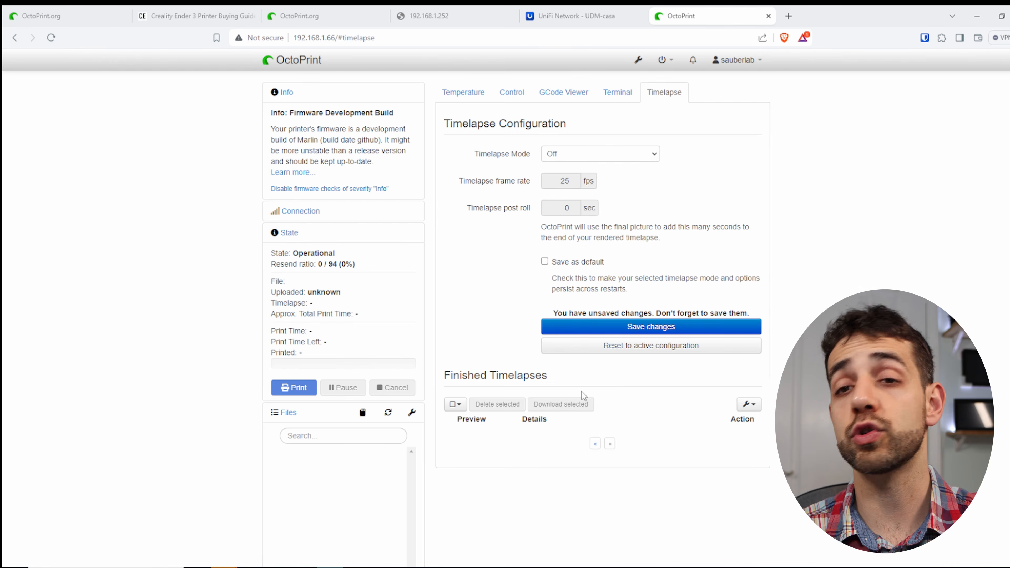
Return to the printer's motion controls and raise the Z axis by 1 mm.
{"action": "scroll", "coordinate": [660, 432], "scroll_direction": "down", "scroll_amount": 1}
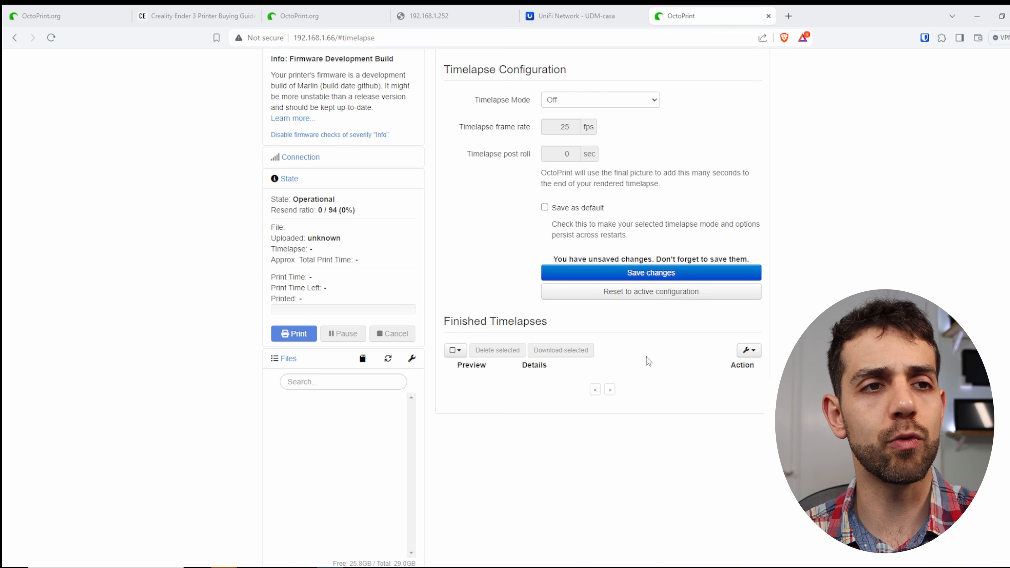
{"action": "scroll", "coordinate": [647, 361], "scroll_direction": "up", "scroll_amount": 1}
{"action": "left_click", "coordinate": [511, 94]}
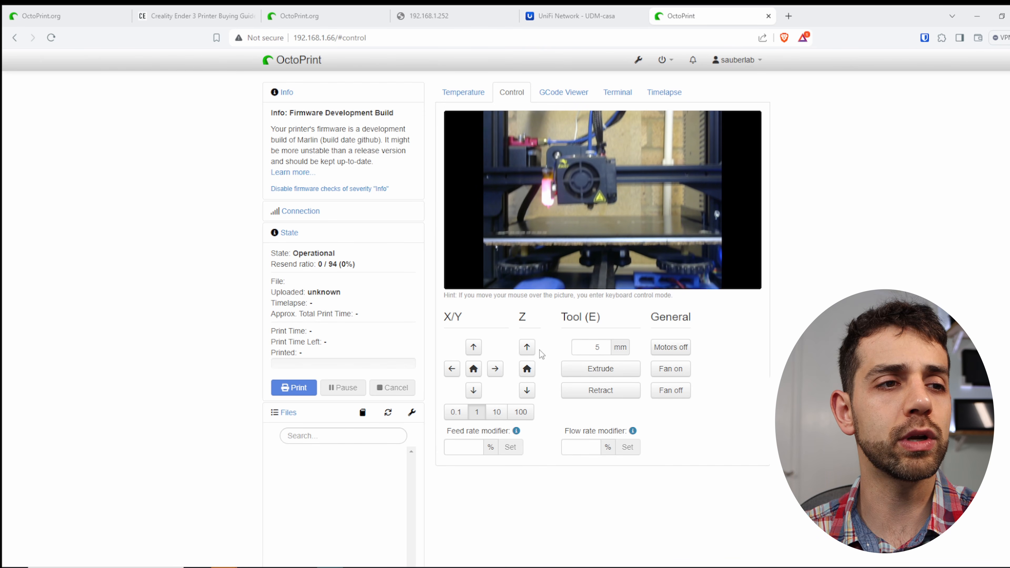
{"action": "left_click", "coordinate": [527, 348]}
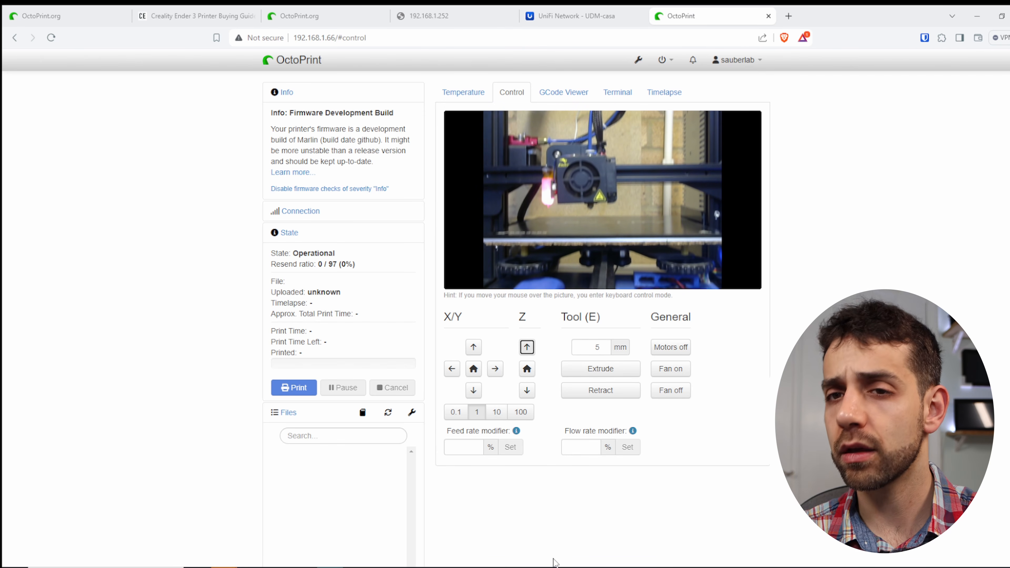